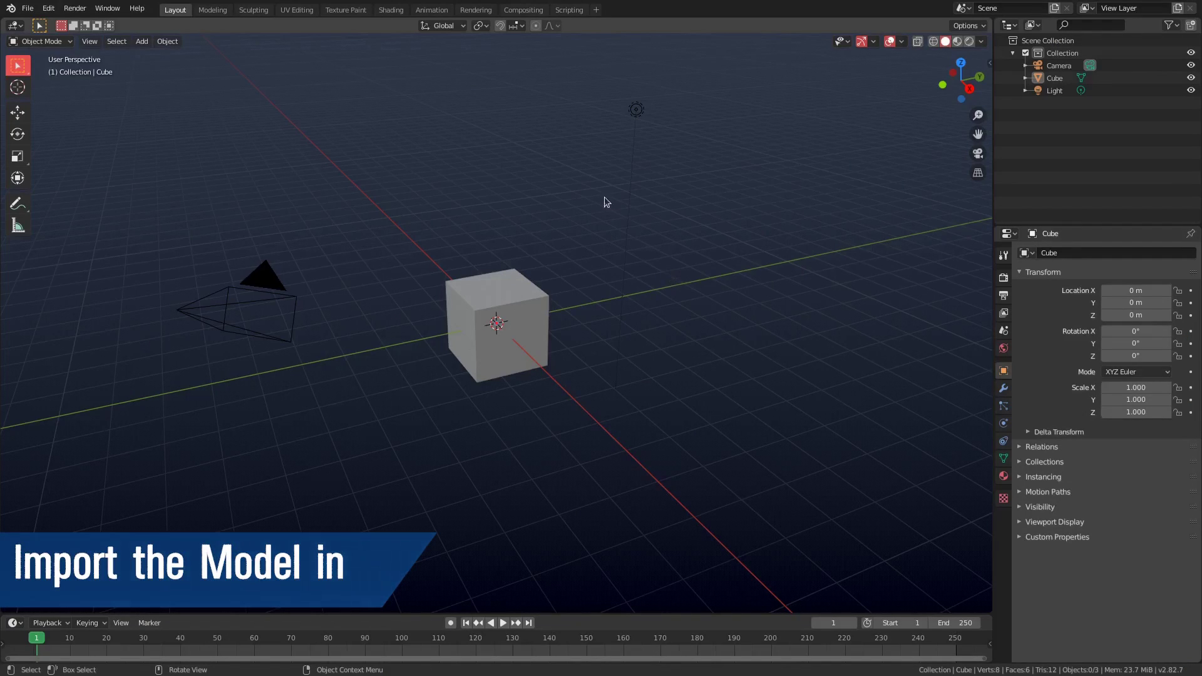
Step: Delete the default cube, camera and light from the scene
{"action": "key", "text": "a"}
{"action": "key", "text": "x"}
{"action": "left_click", "coordinate": [535, 254]}
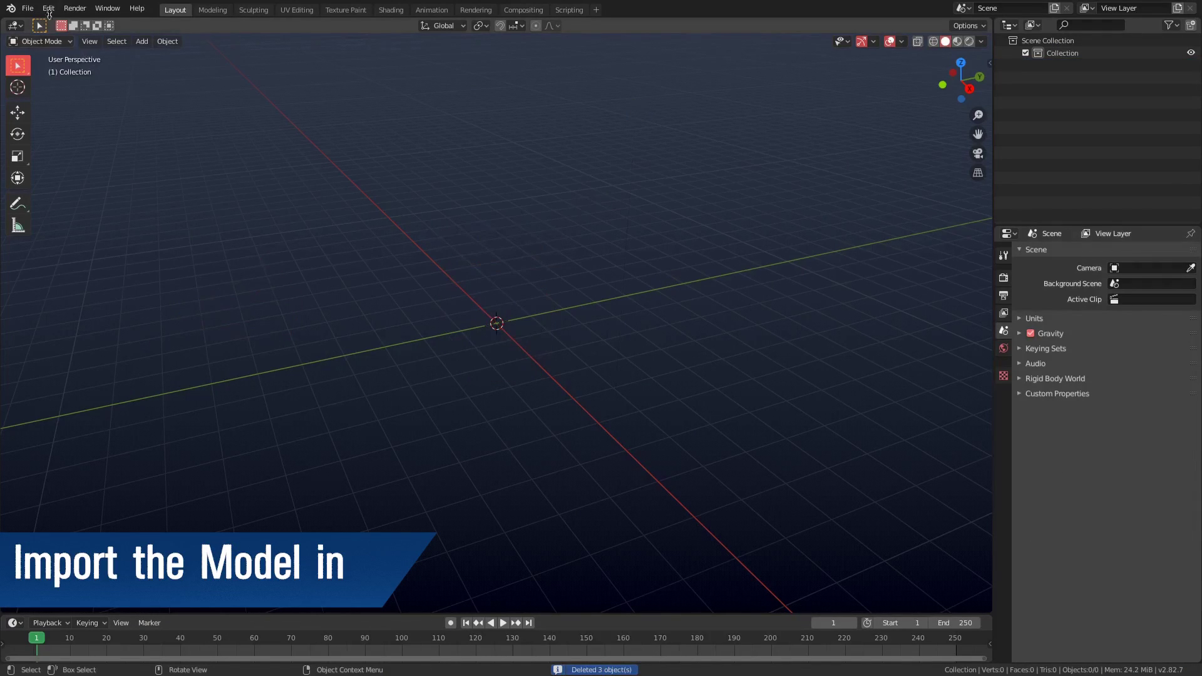
Step: Bring the Glitch Hoodie model into the empty scene and examine its shape from the front
{"action": "left_click", "coordinate": [27, 8]}
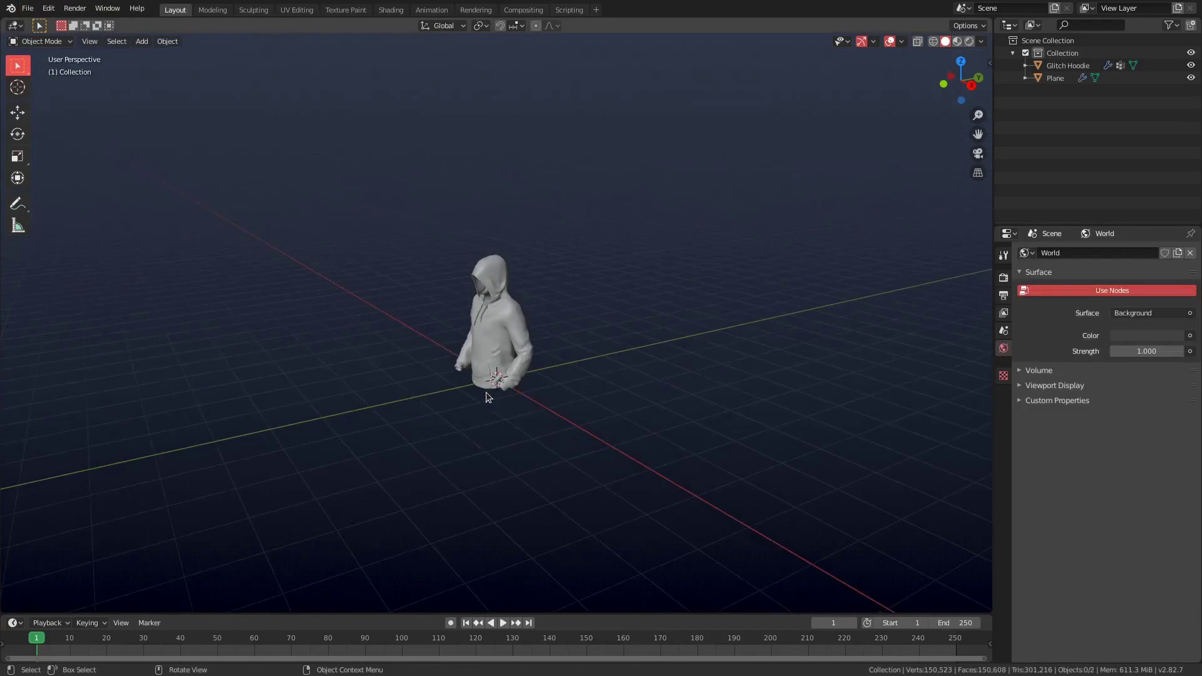
{"action": "middle_click_drag", "start_coordinate": [486, 392], "coordinate": [490, 302]}
{"action": "scroll", "coordinate": [474, 321], "scroll_direction": "up", "scroll_amount": 1}
{"action": "scroll", "coordinate": [585, 287], "scroll_direction": "up", "scroll_amount": 2}
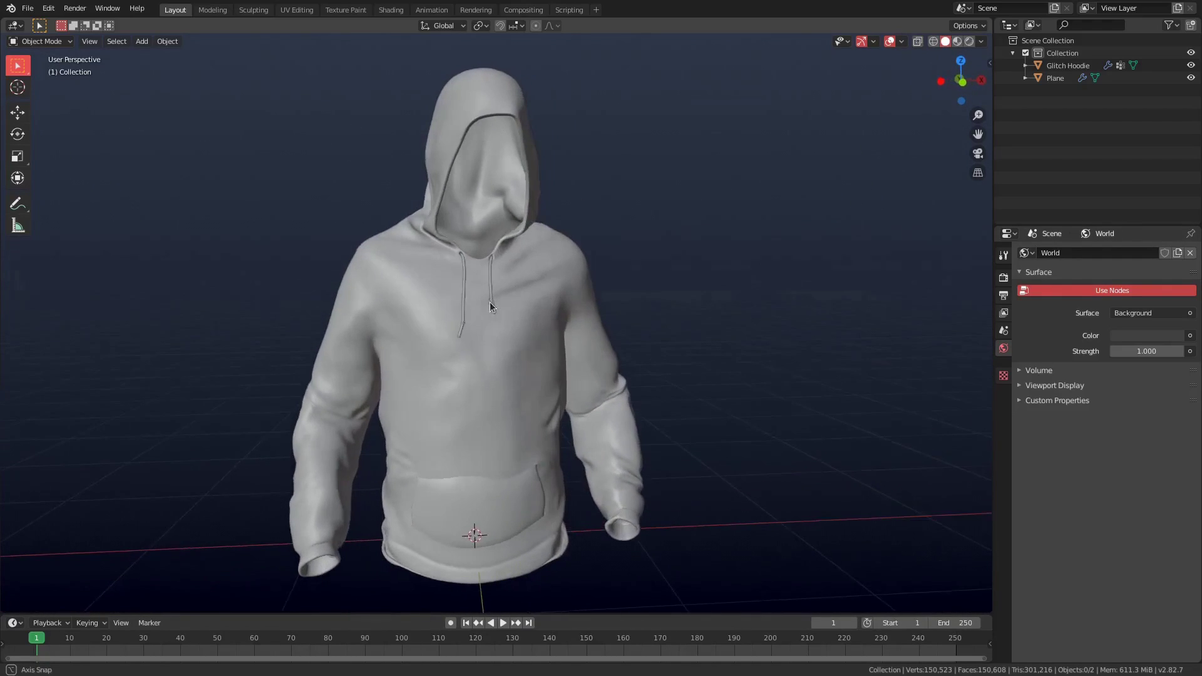
{"action": "left_click", "coordinate": [535, 342]}
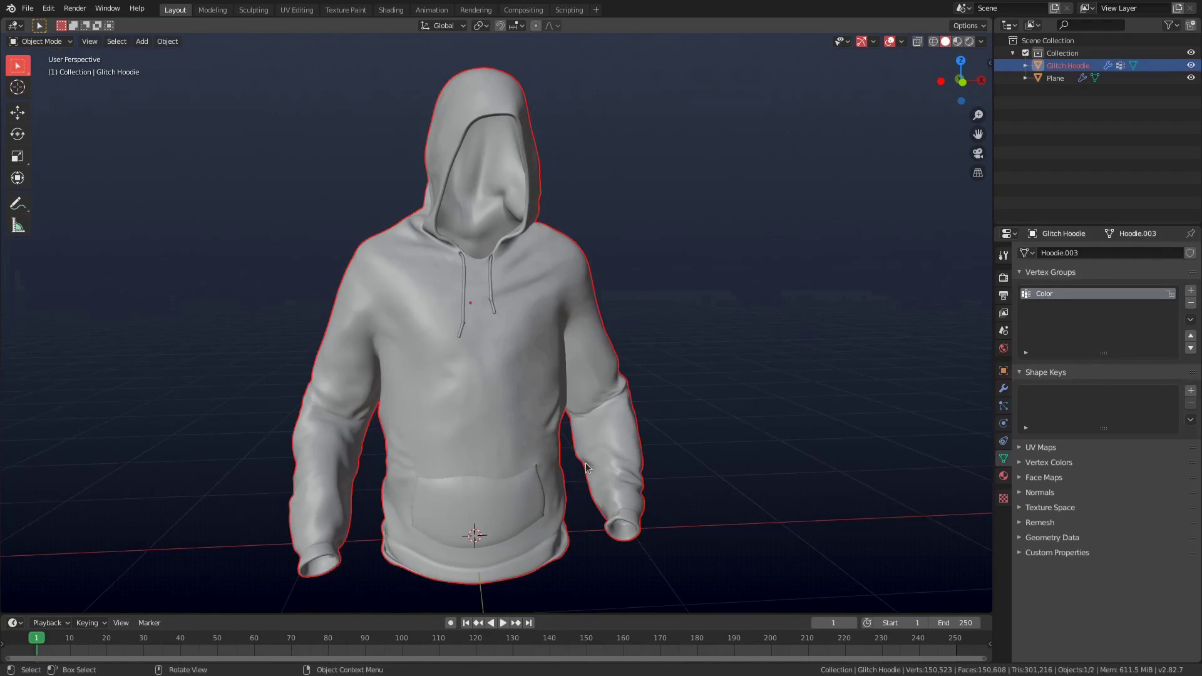
{"action": "left_click", "coordinate": [38, 42]}
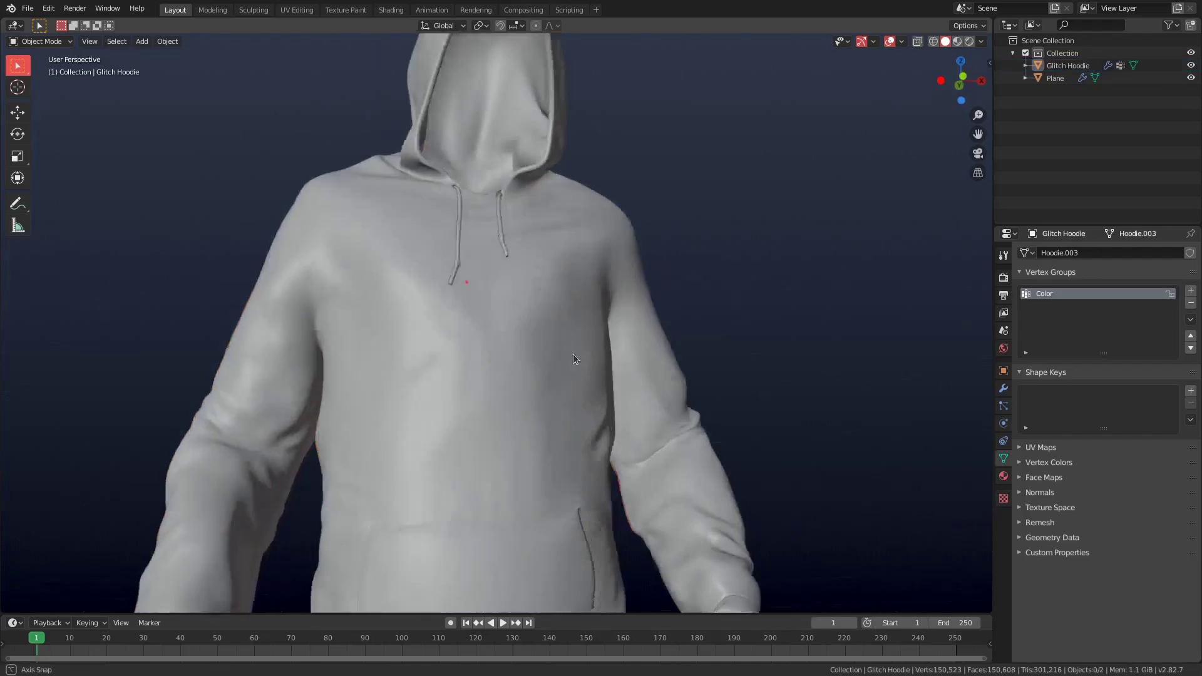
{"action": "mouse_move", "coordinate": [574, 359]}
{"action": "middle_mouse_down"}
{"action": "mouse_move", "coordinate": [599, 354]}
{"action": "mouse_move", "coordinate": [537, 370]}
{"action": "mouse_move", "coordinate": [574, 357]}
{"action": "mouse_move", "coordinate": [618, 296]}
{"action": "mouse_move", "coordinate": [520, 321]}
{"action": "mouse_move", "coordinate": [735, 237]}
{"action": "mouse_move", "coordinate": [883, 242]}
{"action": "mouse_move", "coordinate": [788, 246]}
{"action": "mouse_move", "coordinate": [705, 227]}
{"action": "middle_mouse_up"}
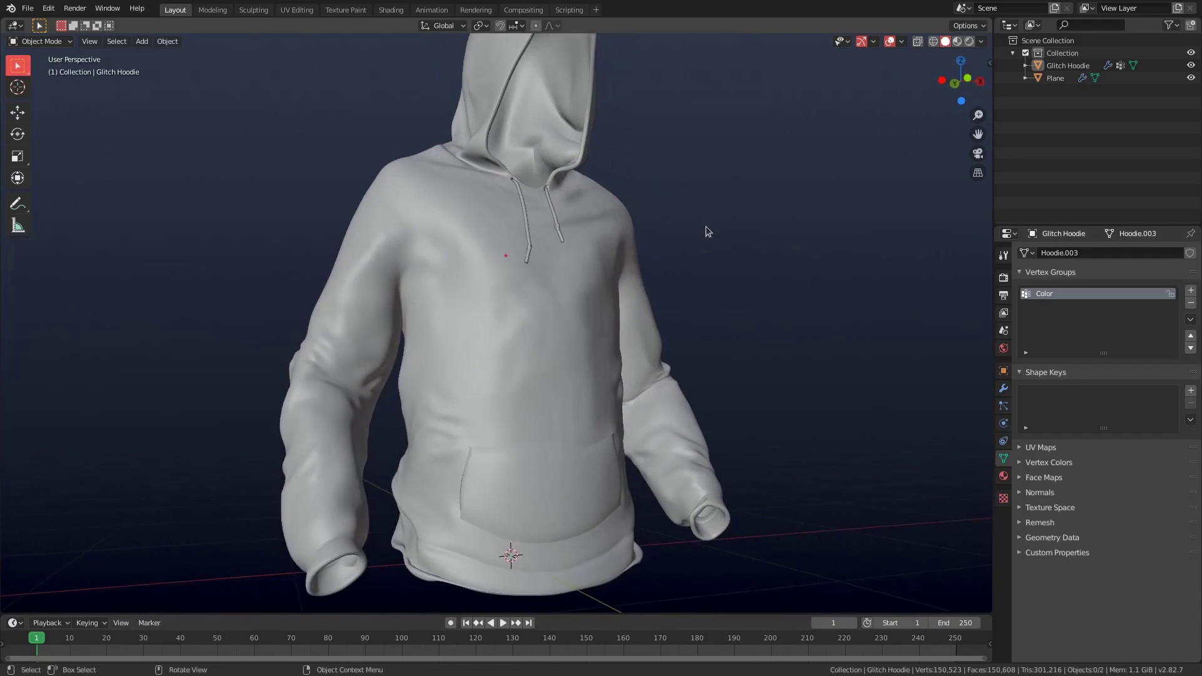
Step: Examine the hoodie's fabric and coloured chest graphic in Material Preview shading, up close and from several angles
{"action": "key", "text": "z"}
{"action": "left_click", "coordinate": [714, 276]}
{"action": "mouse_move", "coordinate": [681, 326]}
{"action": "middle_mouse_down", "text": "shift"}
{"action": "mouse_move", "coordinate": [652, 389]}
{"action": "mouse_move", "coordinate": [627, 377]}
{"action": "mouse_move", "coordinate": [629, 362]}
{"action": "middle_mouse_up", "text": "shift"}
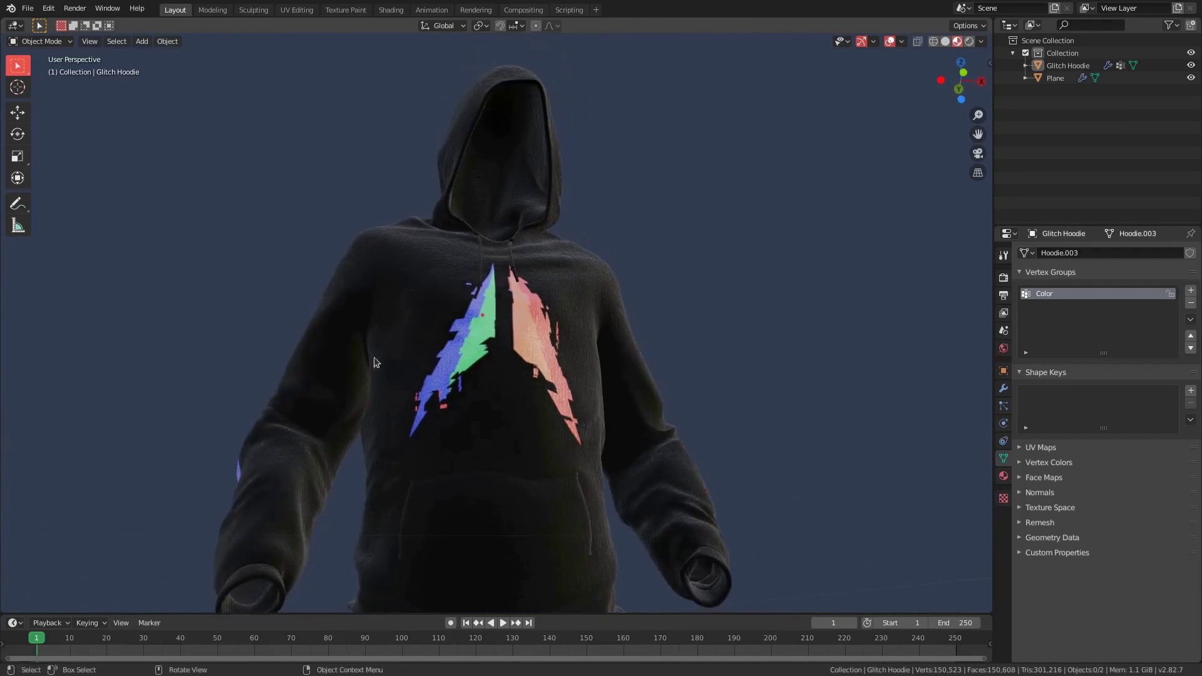
{"action": "scroll", "coordinate": [461, 408], "scroll_direction": "up", "scroll_amount": 4}
{"action": "mouse_move", "coordinate": [560, 411]}
{"action": "middle_mouse_down"}
{"action": "mouse_move", "coordinate": [589, 402]}
{"action": "mouse_move", "coordinate": [552, 394]}
{"action": "middle_mouse_up"}
{"action": "scroll", "coordinate": [565, 385], "scroll_direction": "up", "scroll_amount": 2}
{"action": "scroll", "coordinate": [552, 393], "scroll_direction": "down", "scroll_amount": 5}
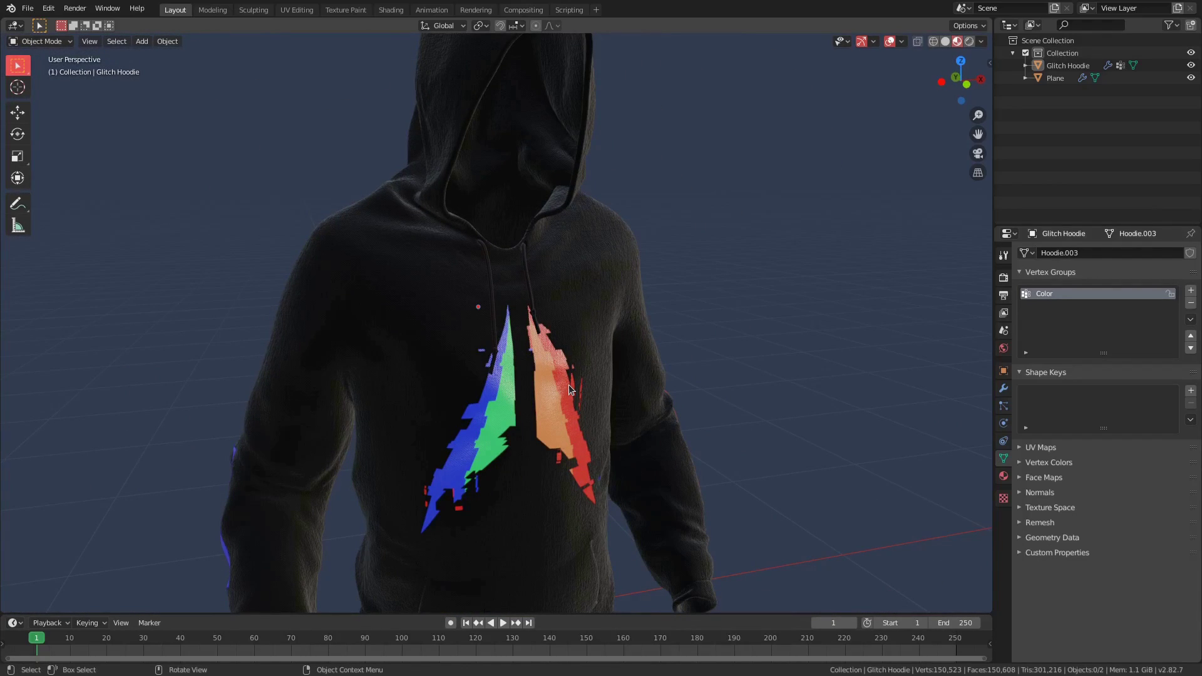
{"action": "mouse_move", "coordinate": [568, 385]}
{"action": "middle_mouse_down"}
{"action": "mouse_move", "coordinate": [379, 349]}
{"action": "mouse_move", "coordinate": [554, 344]}
{"action": "middle_mouse_up"}
{"action": "scroll", "coordinate": [555, 345], "scroll_direction": "down", "scroll_amount": 2}
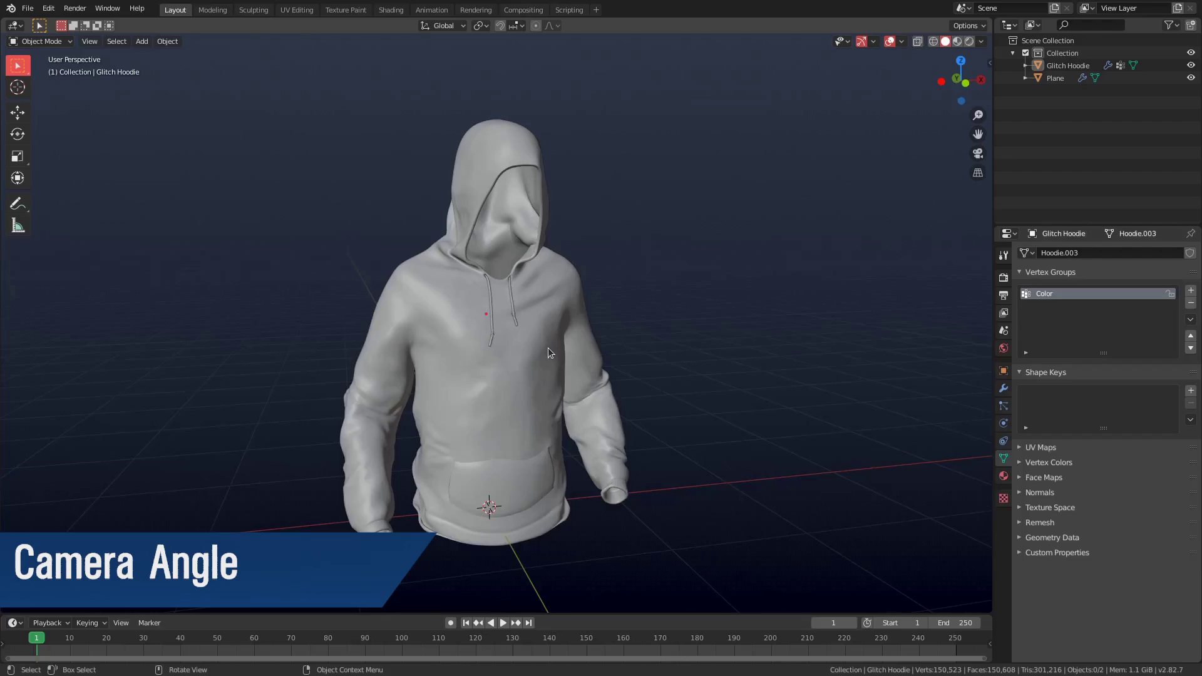
Step: Add a camera and align it to a low three-quarter front view of the hoodie
{"action": "key", "text": "shift+a"}
{"action": "left_click", "coordinate": [517, 379]}
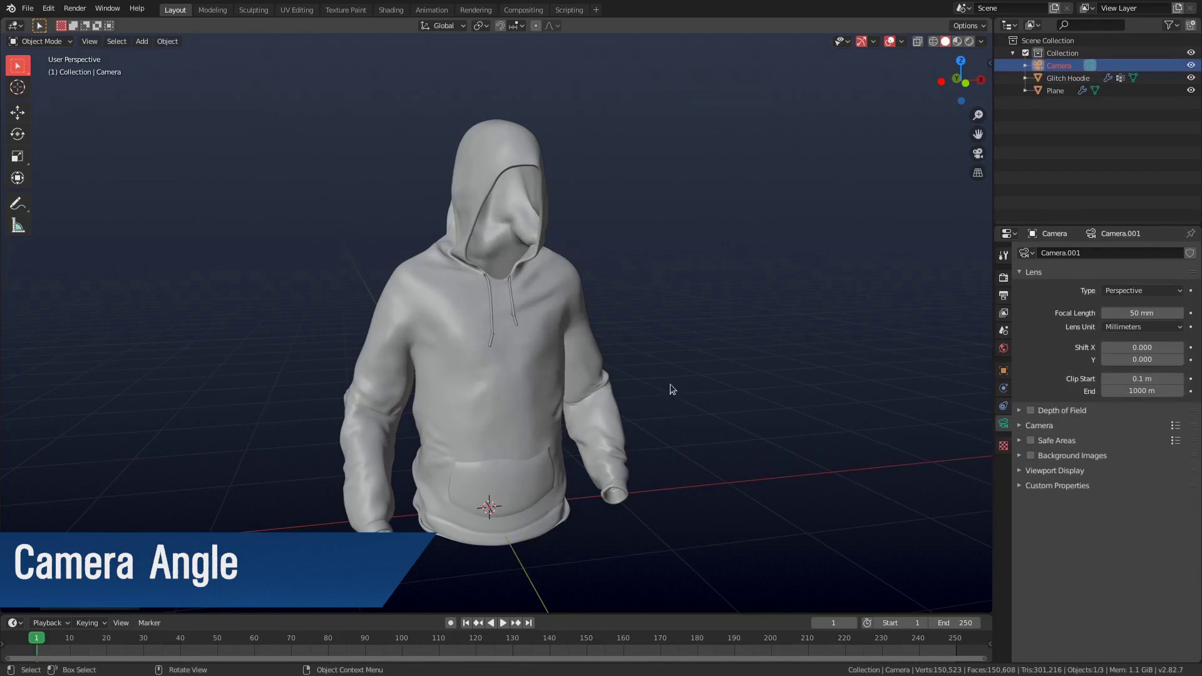
{"action": "middle_click_drag", "start_coordinate": [670, 385], "coordinate": [644, 359]}
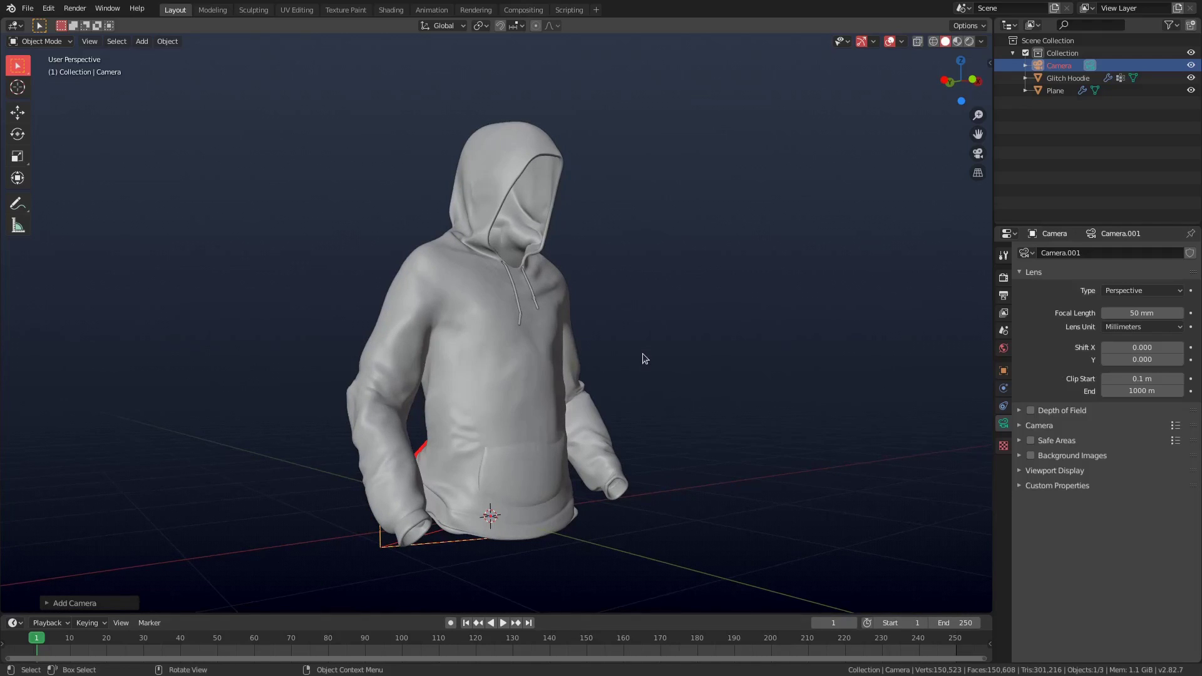
{"action": "middle_click_drag", "start_coordinate": [643, 354], "coordinate": [601, 341]}
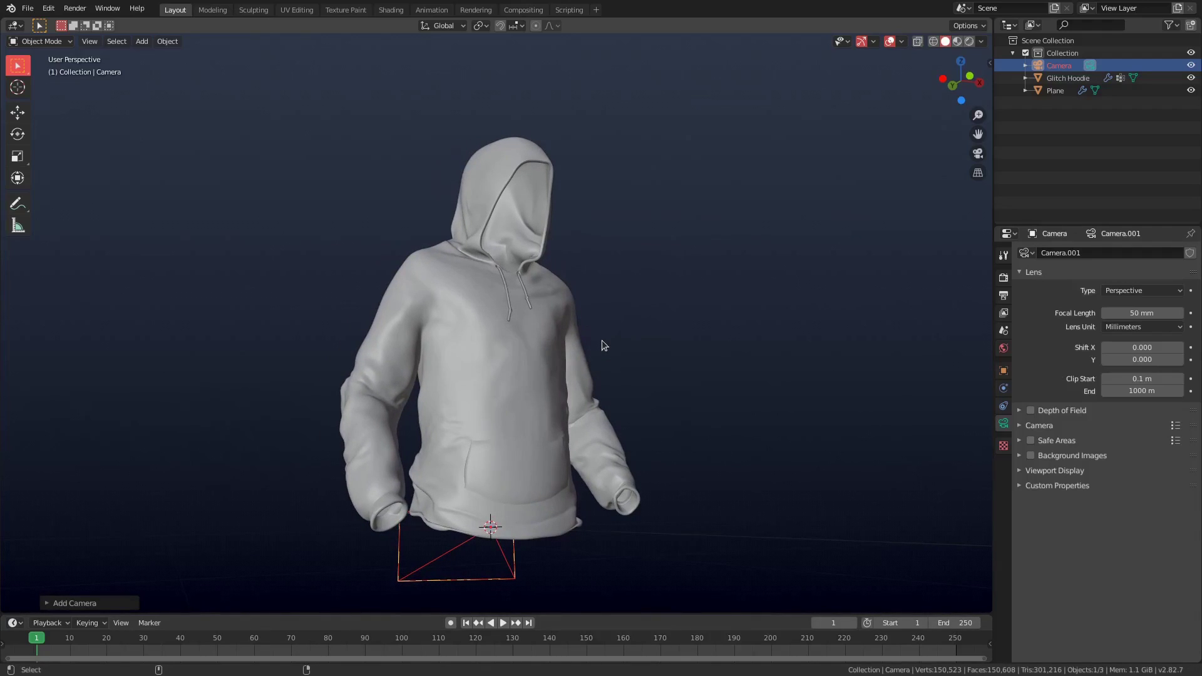
{"action": "key", "text": "ctrl+alt+KP_0"}
Step: Move the camera back along its local Z axis so the whole hoodie fits inside the frame
{"action": "key", "text": "g"}
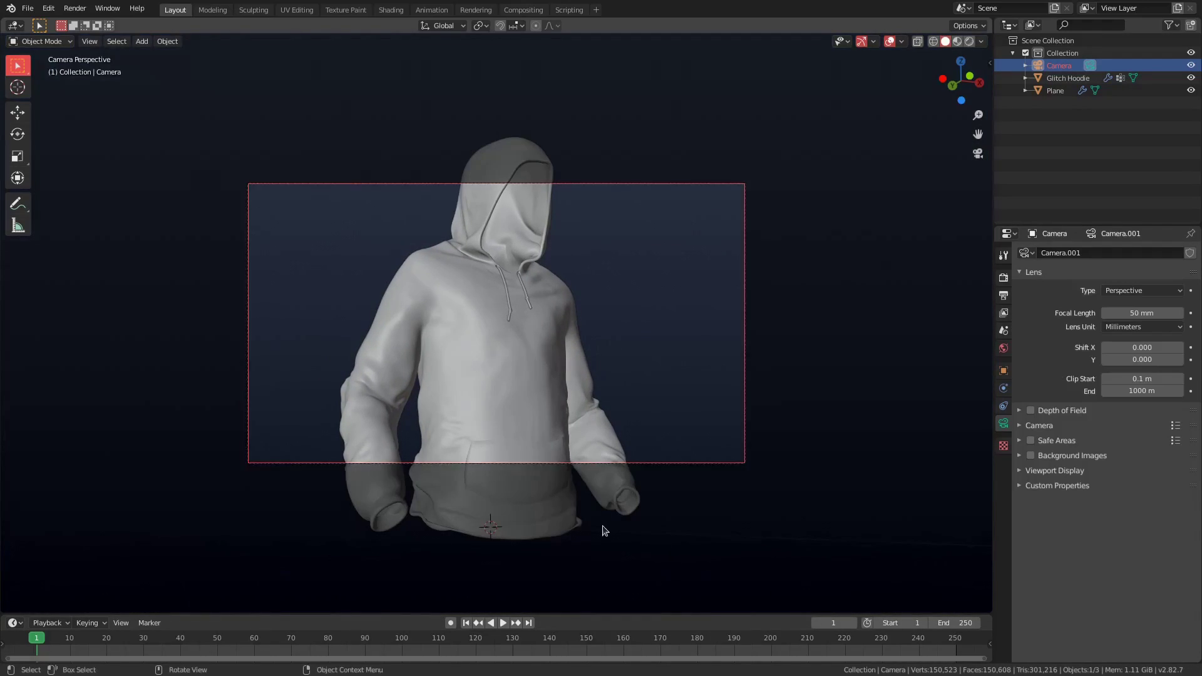
{"action": "key", "text": "z"}
{"action": "key", "text": "z"}
{"action": "left_click", "coordinate": [674, 550]}
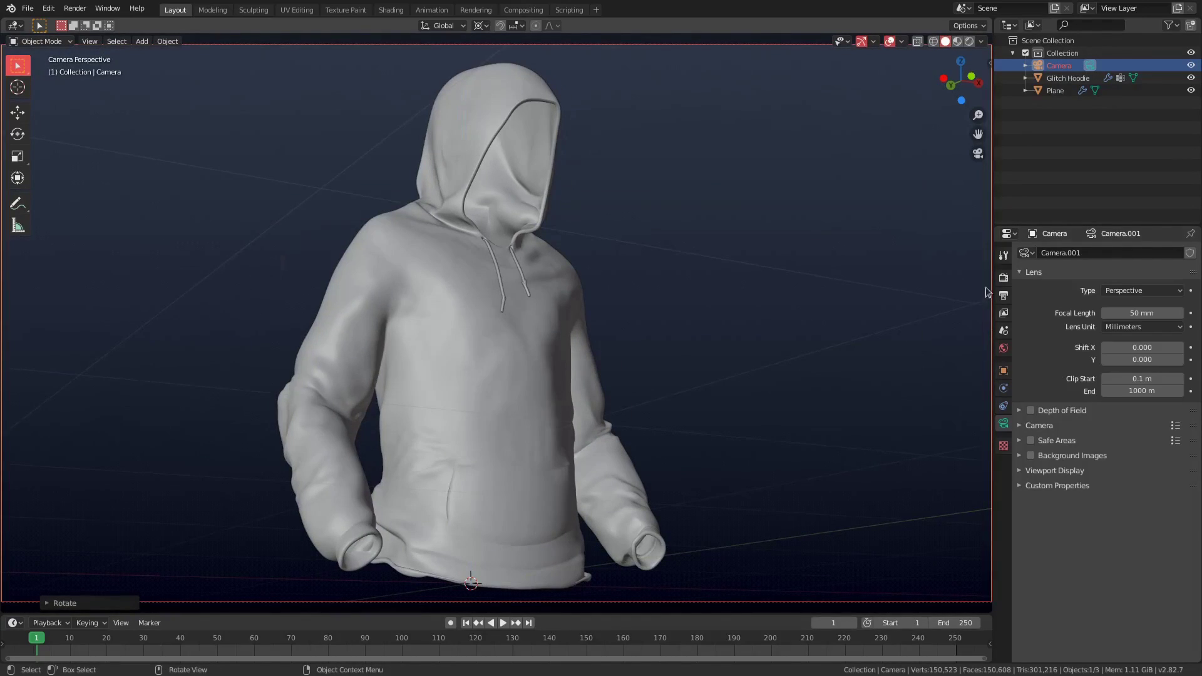
Step: Set the render engine to Cycles with GPU Compute as the device
{"action": "left_click", "coordinate": [1004, 277]}
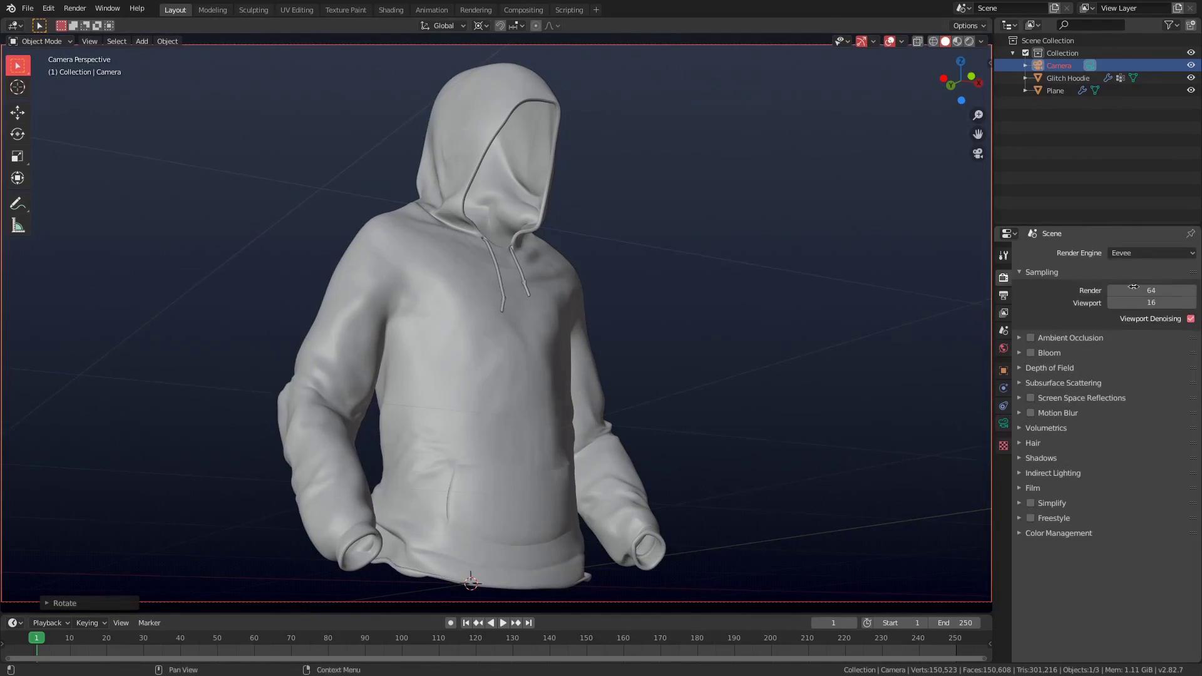
{"action": "left_click", "coordinate": [1134, 253]}
{"action": "left_click", "coordinate": [1133, 304]}
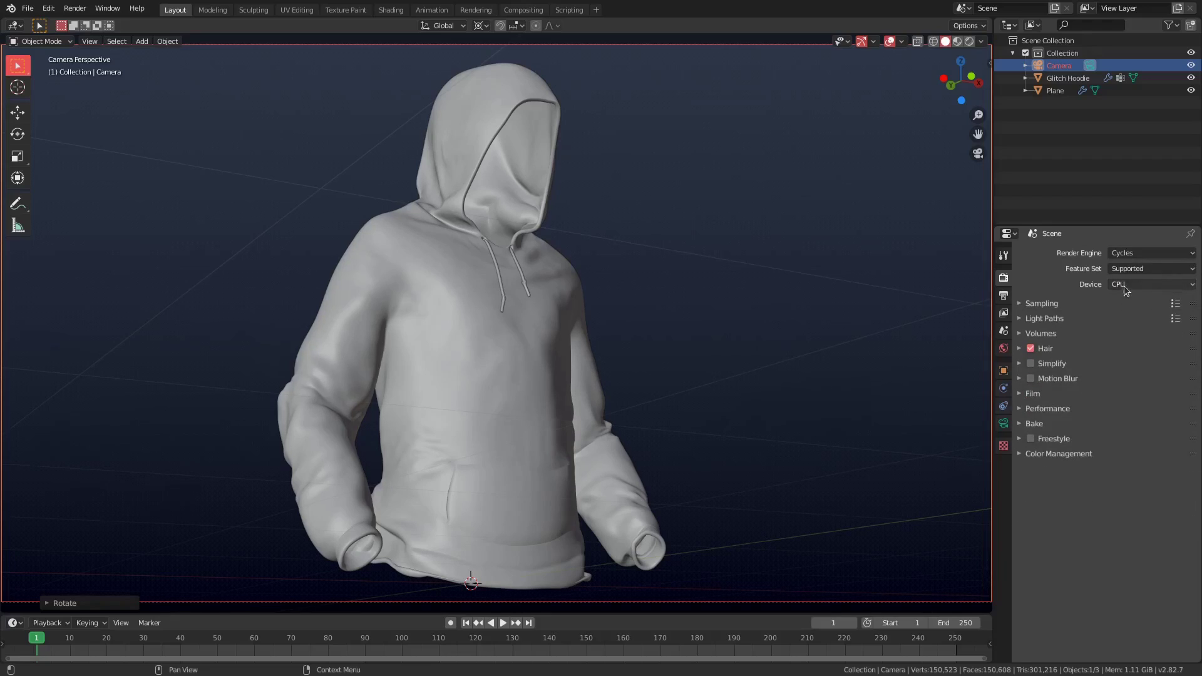
{"action": "left_click", "coordinate": [1151, 285]}
{"action": "left_click", "coordinate": [1127, 312]}
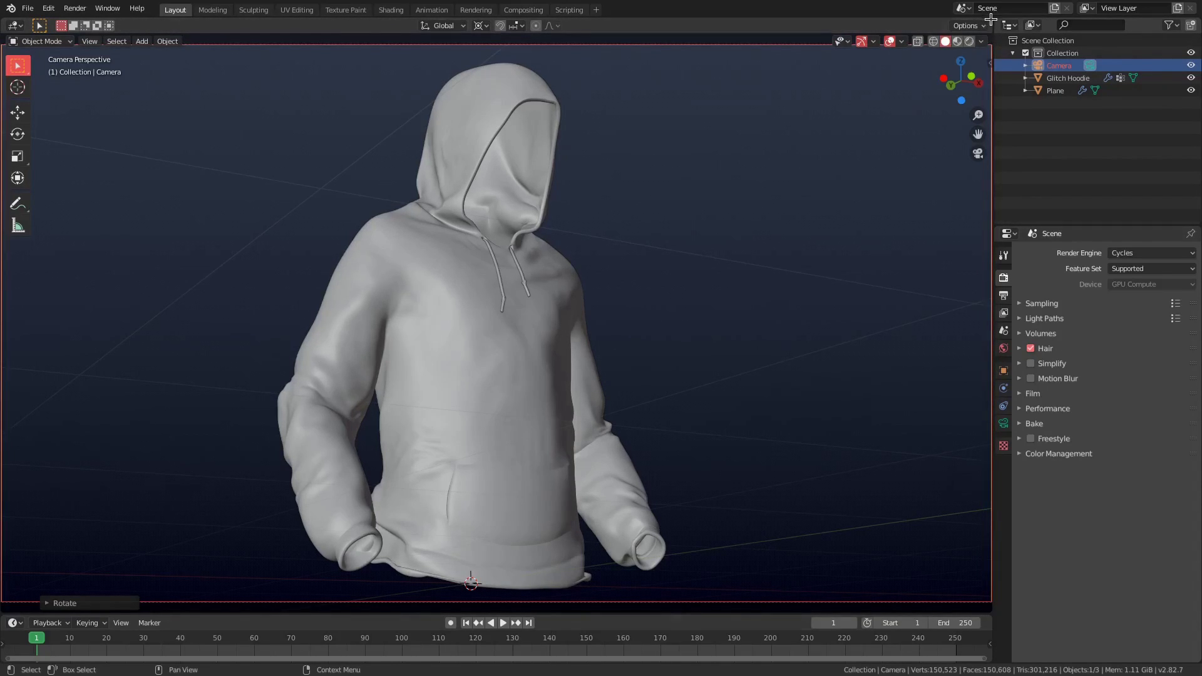
Step: Split the 3D viewport in two and show the camera's framing of the hoodie in Rendered shading in the narrower view
{"action": "left_click_drag", "start_coordinate": [992, 36], "coordinate": [401, 67]}
{"action": "scroll", "coordinate": [178, 288], "scroll_direction": "up", "scroll_amount": 5}
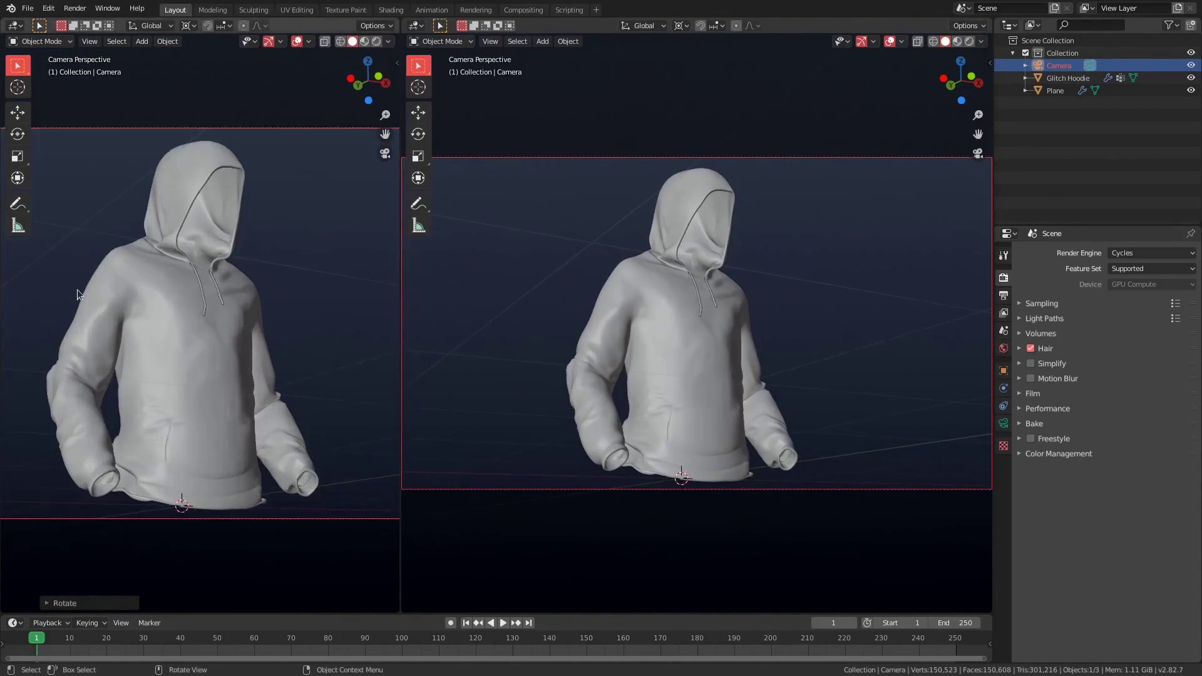
{"action": "mouse_move", "coordinate": [213, 271]}
{"action": "middle_mouse_down", "text": "shift"}
{"action": "mouse_move", "coordinate": [247, 245]}
{"action": "mouse_move", "coordinate": [223, 250]}
{"action": "middle_mouse_up", "text": "shift"}
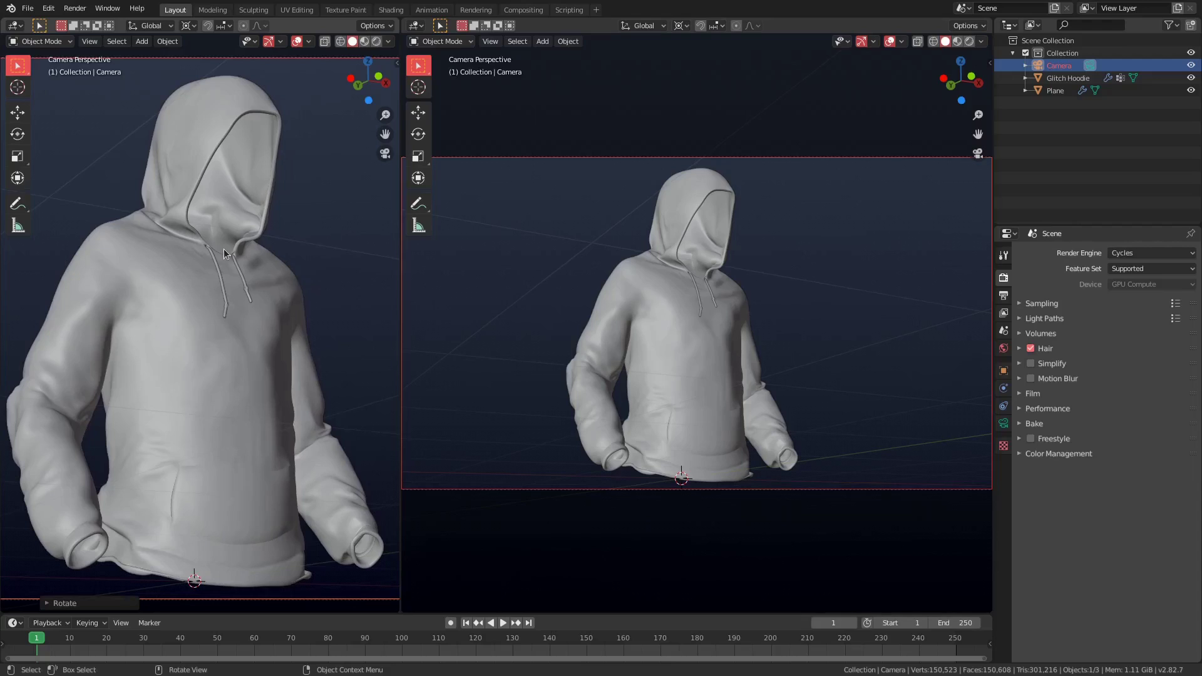
{"action": "key", "text": "z"}
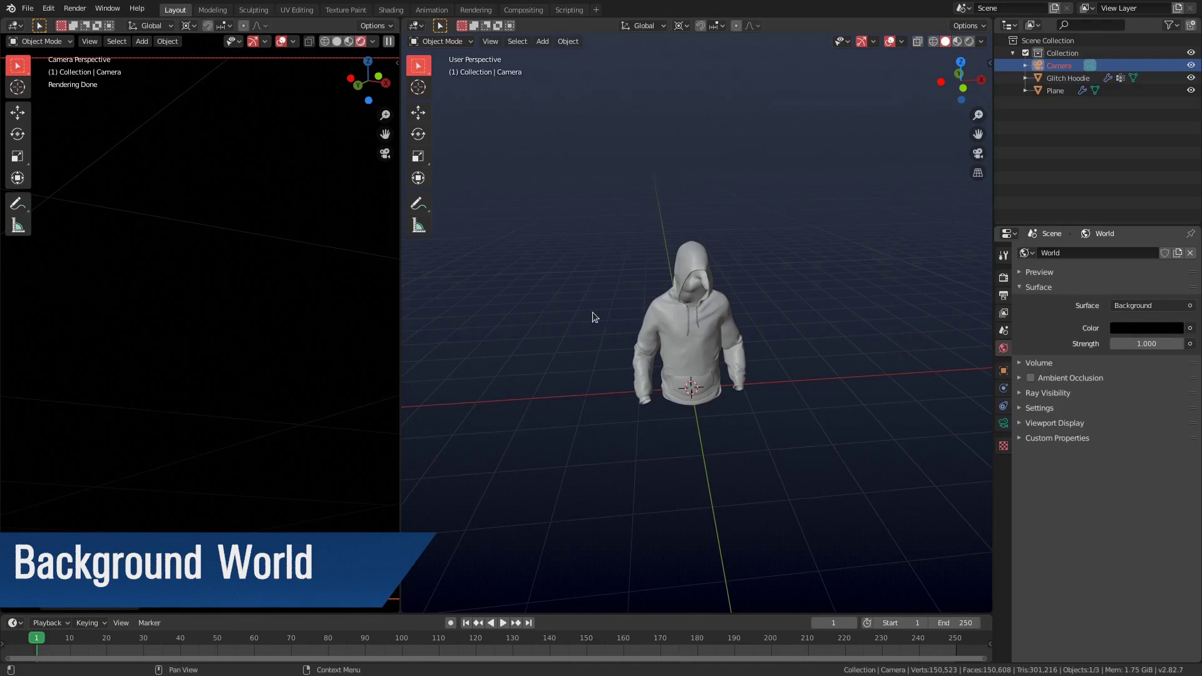
Step: Add a Sun light to the scene as the first rim light
{"action": "key", "text": "KP_0"}
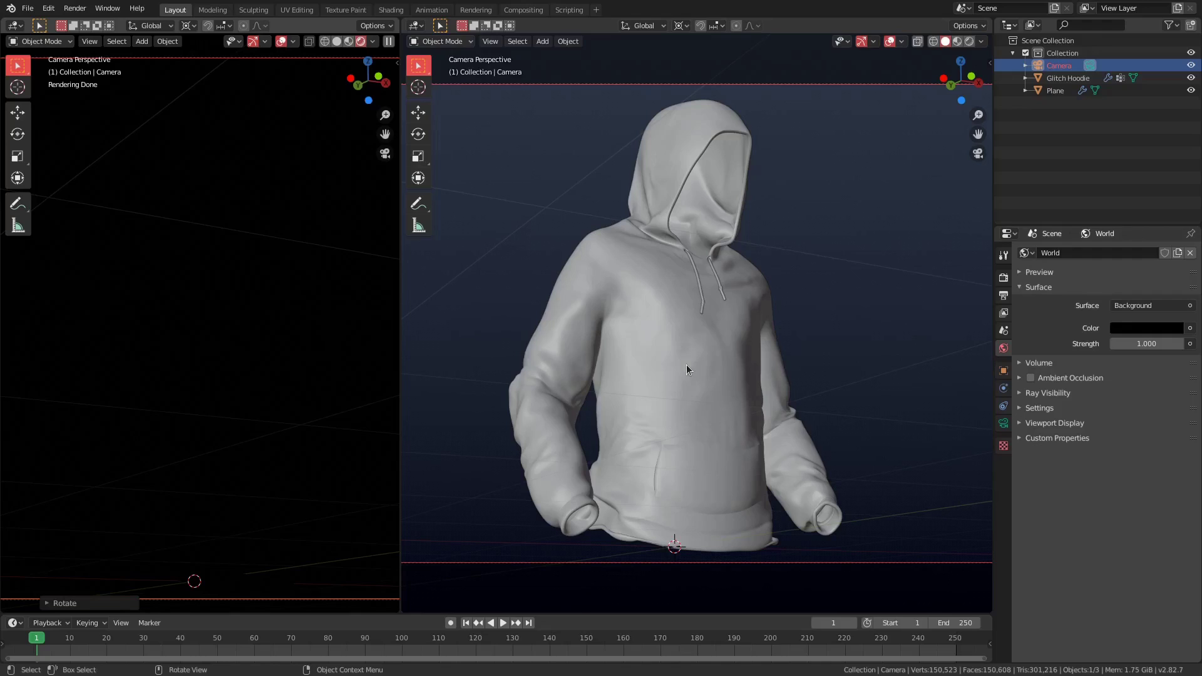
{"action": "middle_click_drag", "start_coordinate": [697, 359], "coordinate": [667, 242]}
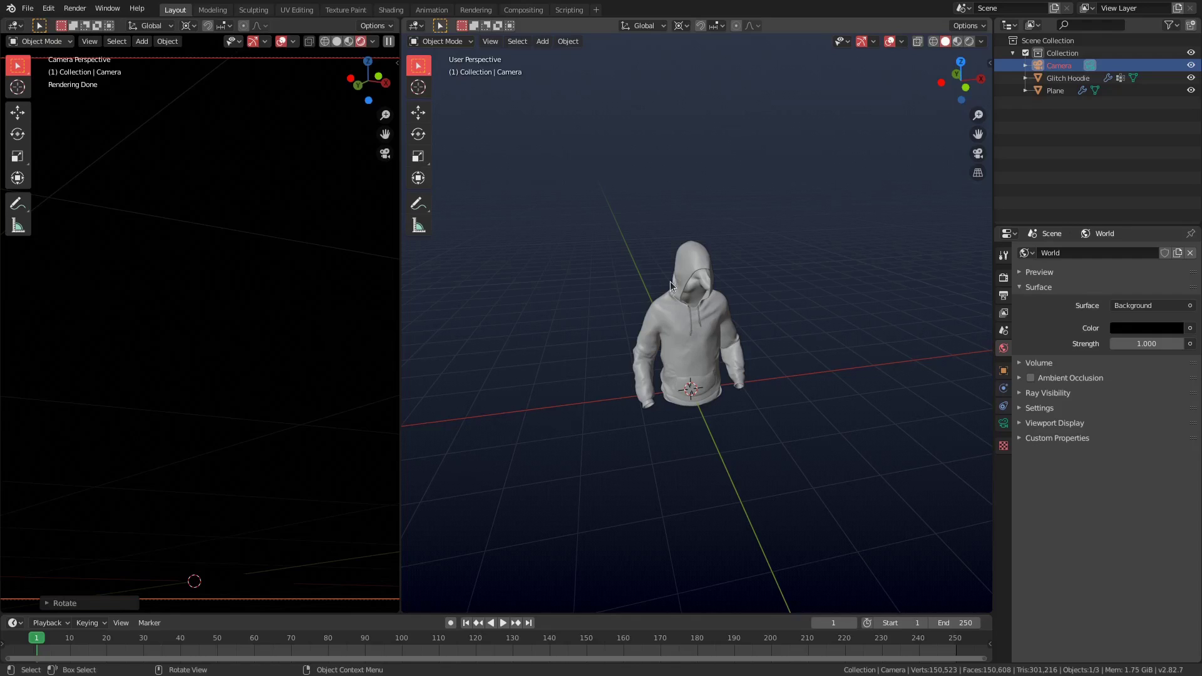
{"action": "key", "text": "shift+a"}
{"action": "mouse_move", "coordinate": [645, 247]}
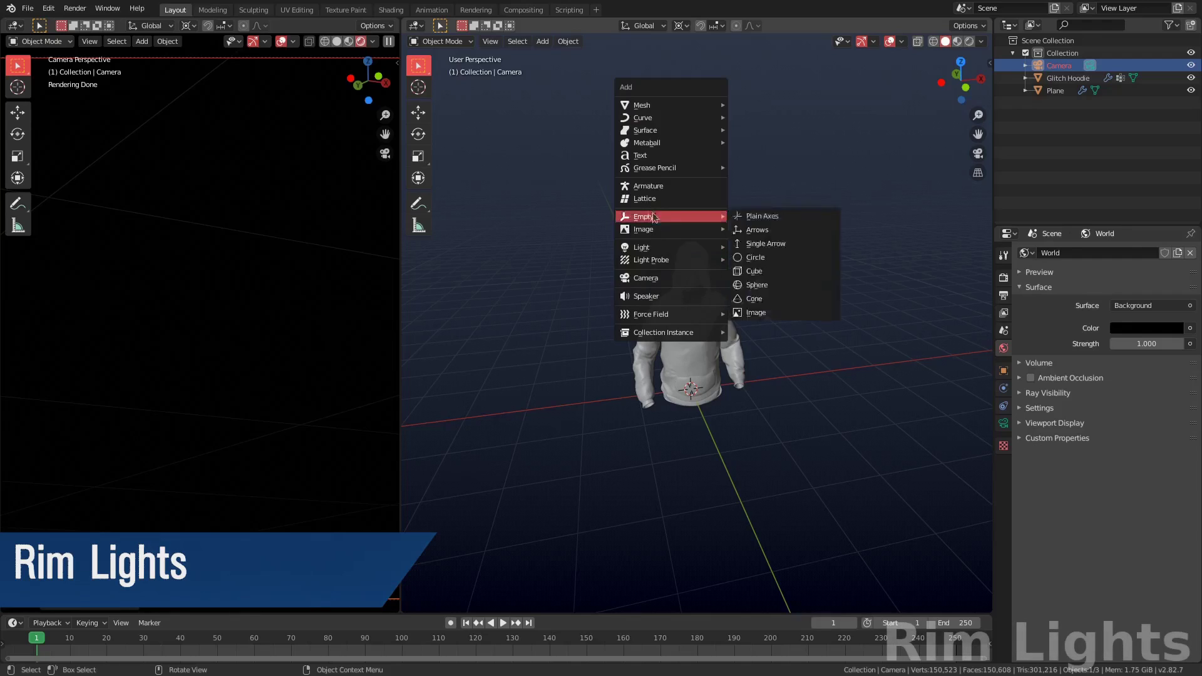
{"action": "left_click", "coordinate": [757, 266]}
Step: In front view, rotate the sun light to shine sideways and place it beside the hoodie on the positive X side
{"action": "key", "text": "KP_1"}
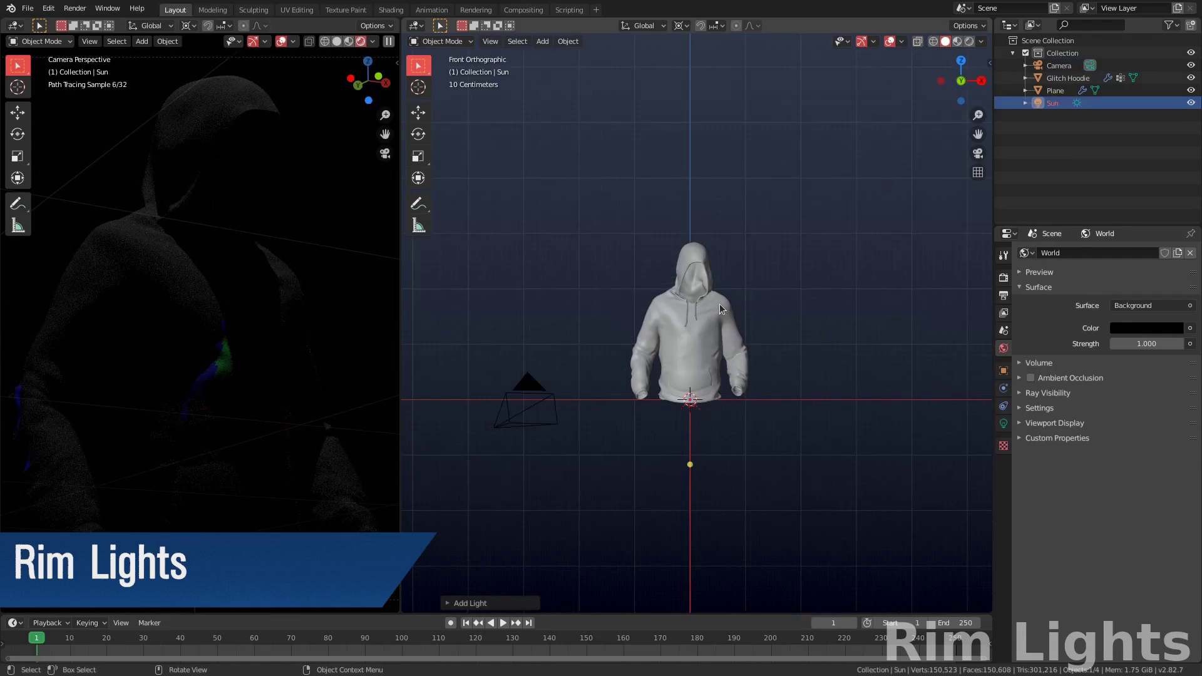
{"action": "scroll", "coordinate": [719, 303], "scroll_direction": "up", "scroll_amount": 1}
{"action": "key", "text": "r"}
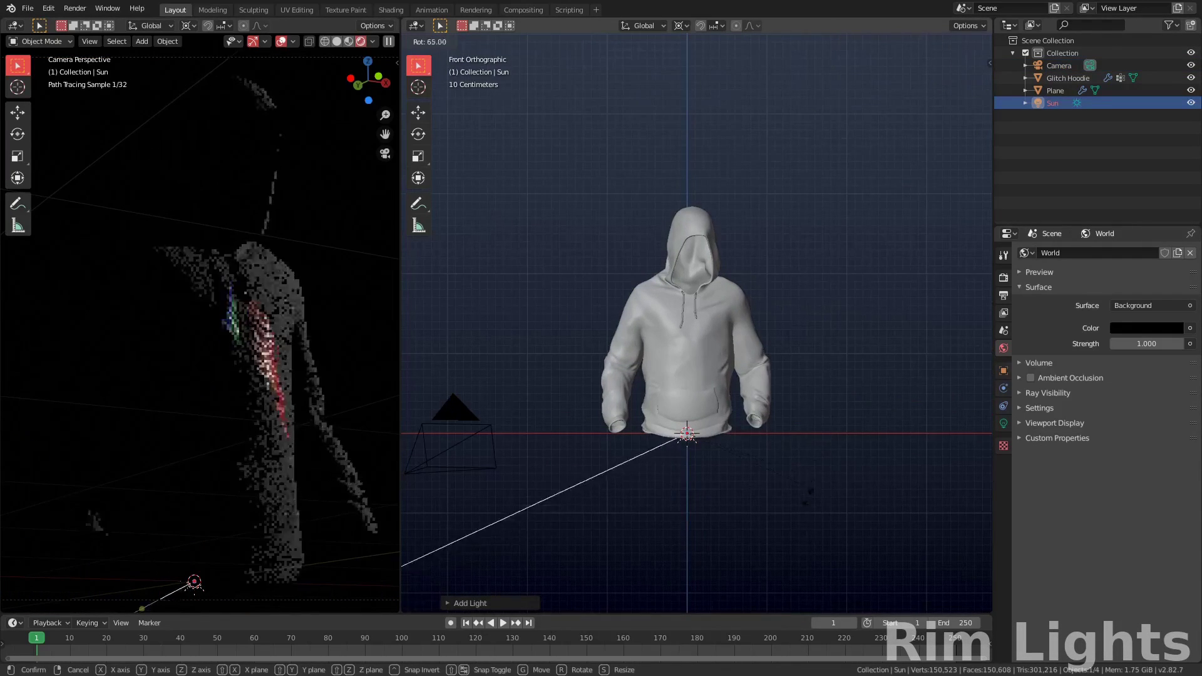
{"action": "left_click", "coordinate": [771, 545]}
{"action": "key", "text": "g"}
{"action": "left_click", "coordinate": [945, 464]}
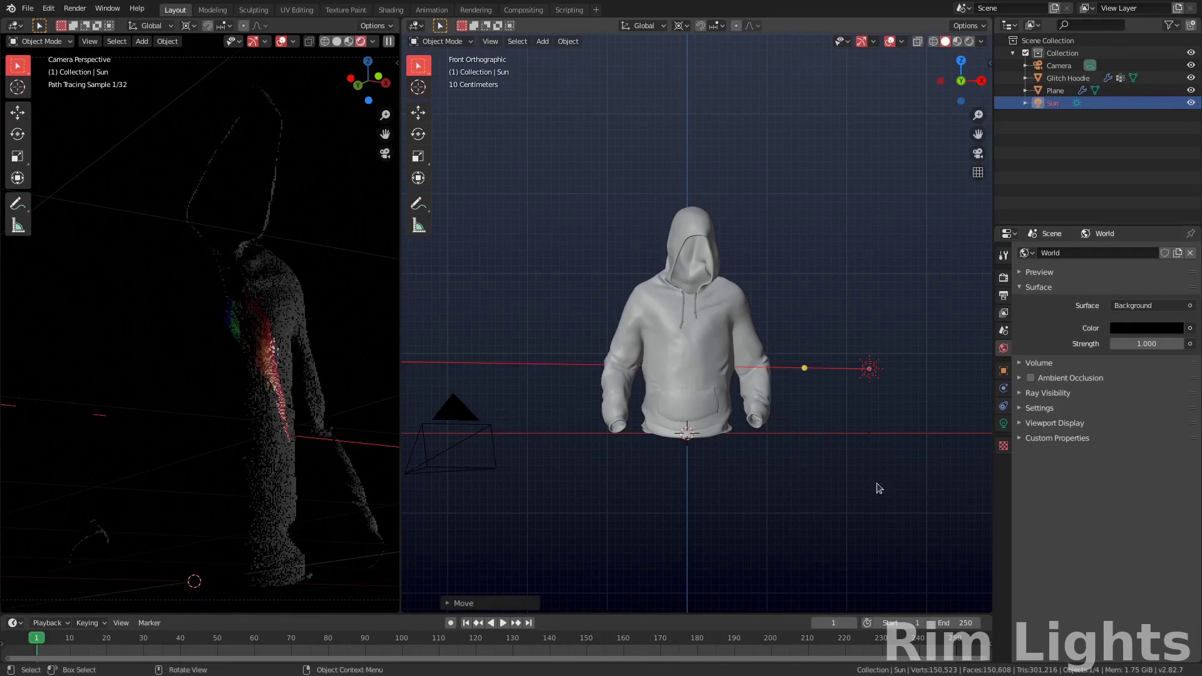
{"action": "key", "text": "r"}
{"action": "left_click", "coordinate": [721, 554]}
Step: In top view, turn the sun light and place it behind the hoodie, shining toward the front
{"action": "key", "text": "KP_7"}
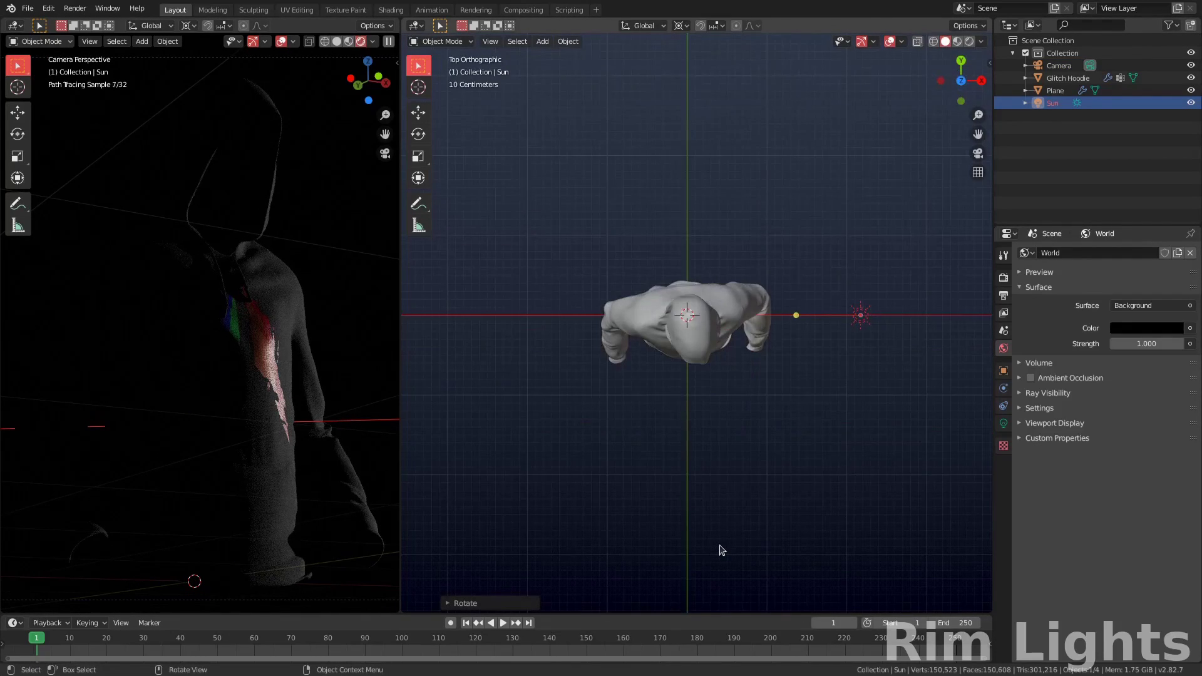
{"action": "scroll", "coordinate": [719, 550], "scroll_direction": "down", "scroll_amount": 2}
{"action": "key", "text": "r"}
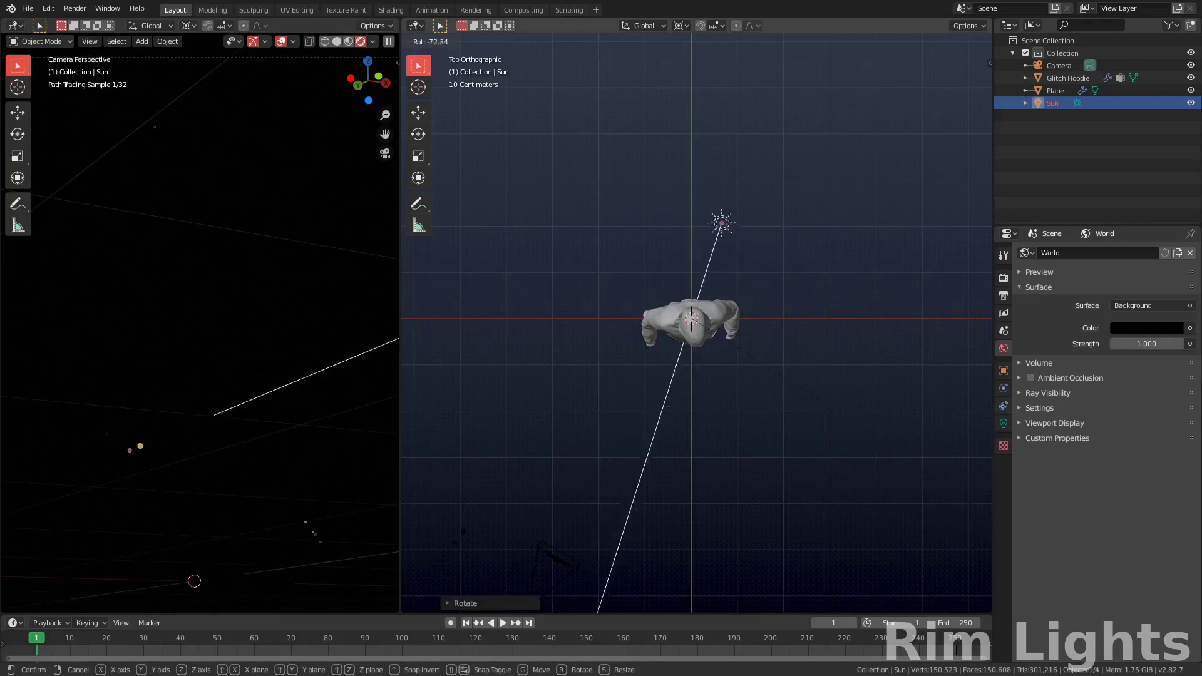
{"action": "left_click", "coordinate": [564, 421]}
Step: Duplicate the sun light to the hoodie's positive X side and angle the copy diagonally across the body as a second rim light
{"action": "key", "text": "shift+d"}
{"action": "left_click", "coordinate": [802, 342]}
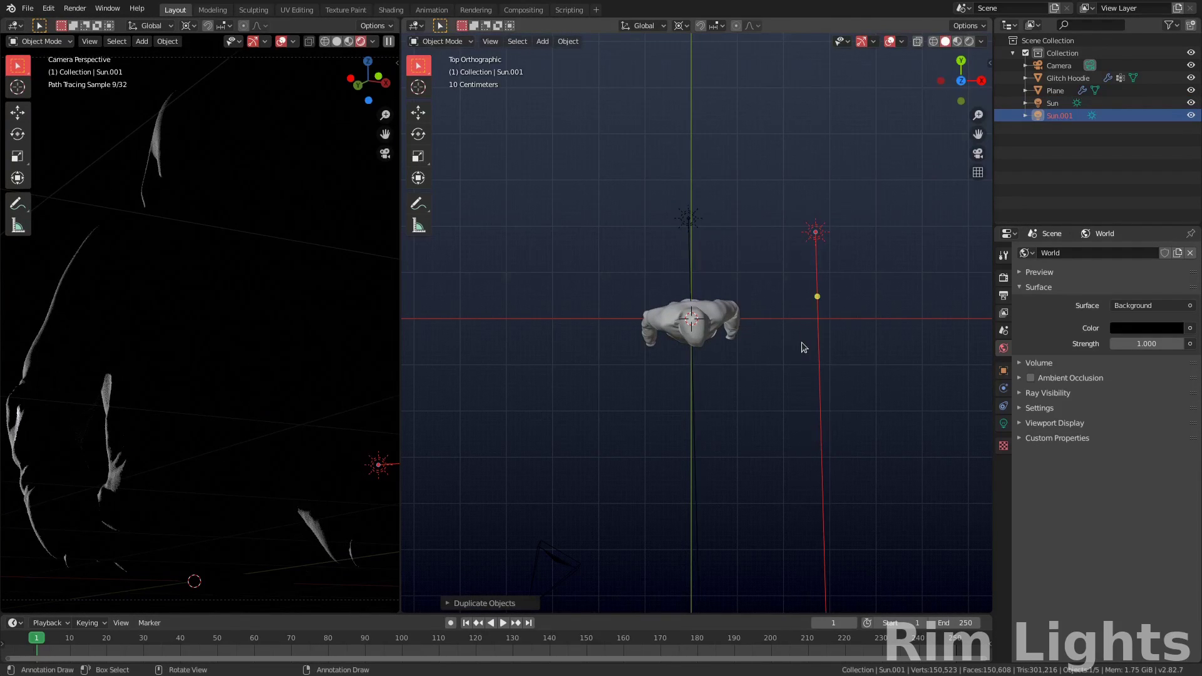
{"action": "key", "text": "r"}
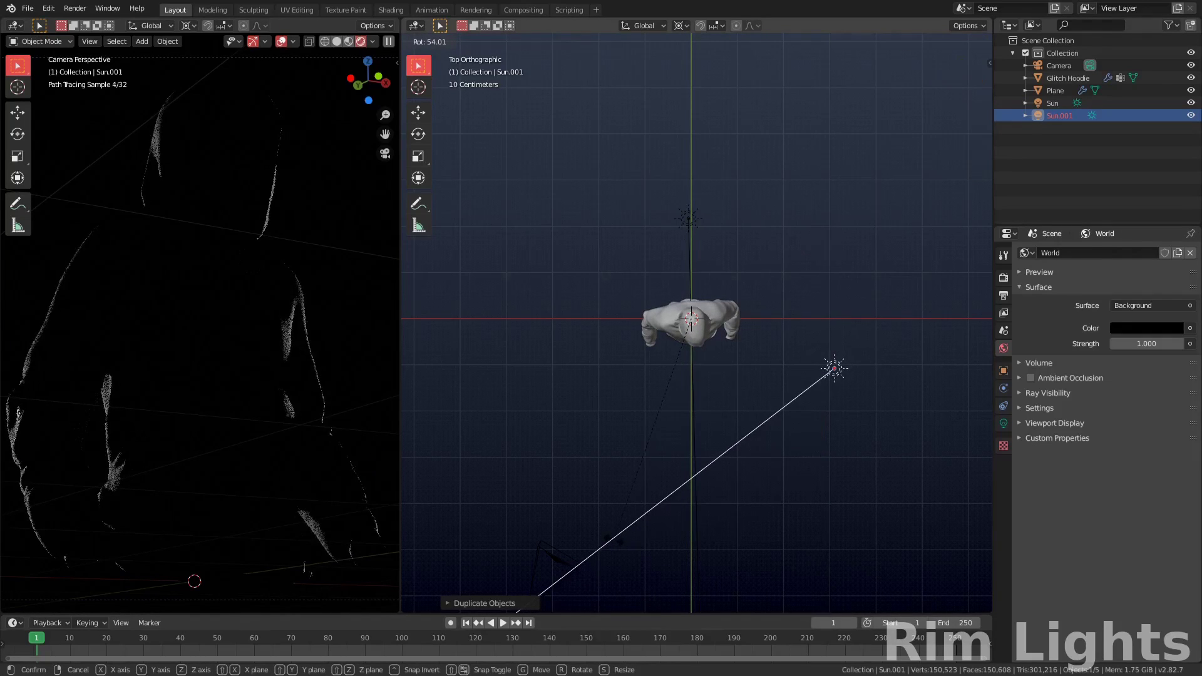
{"action": "left_click", "coordinate": [598, 535]}
{"action": "key", "text": "KP_1"}
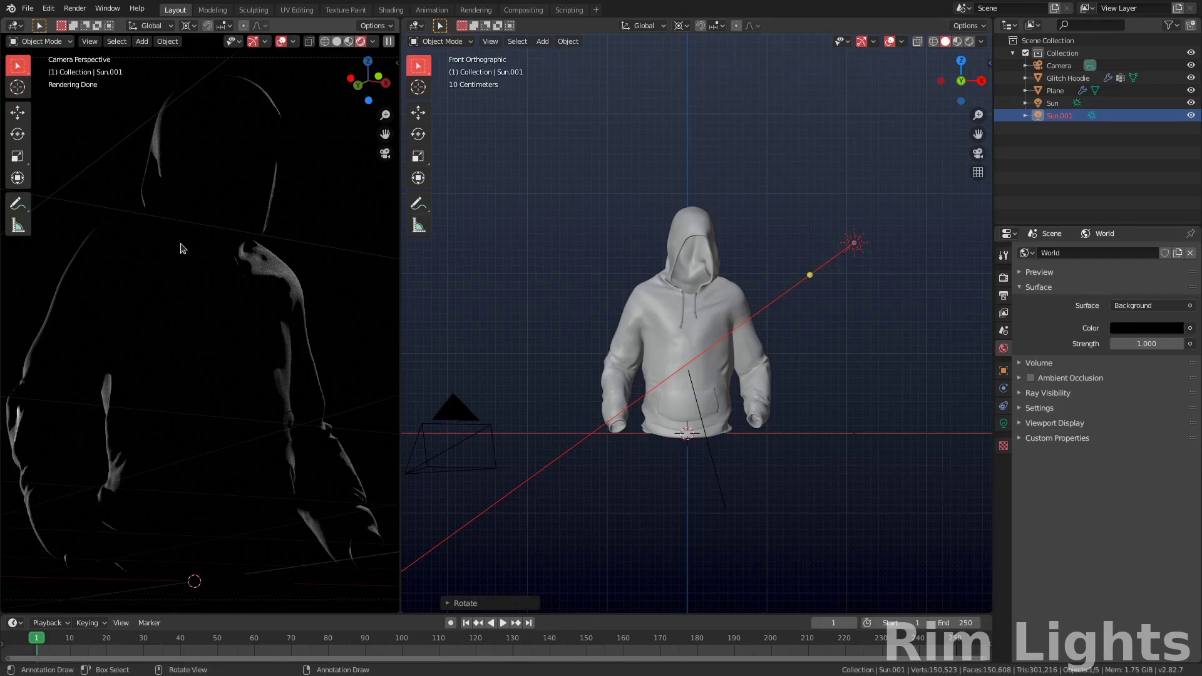
Step: Place the 3D cursor on the hoodie's chest and add a Point light there as a fill light
{"action": "scroll", "coordinate": [664, 343], "scroll_direction": "up", "scroll_amount": 3}
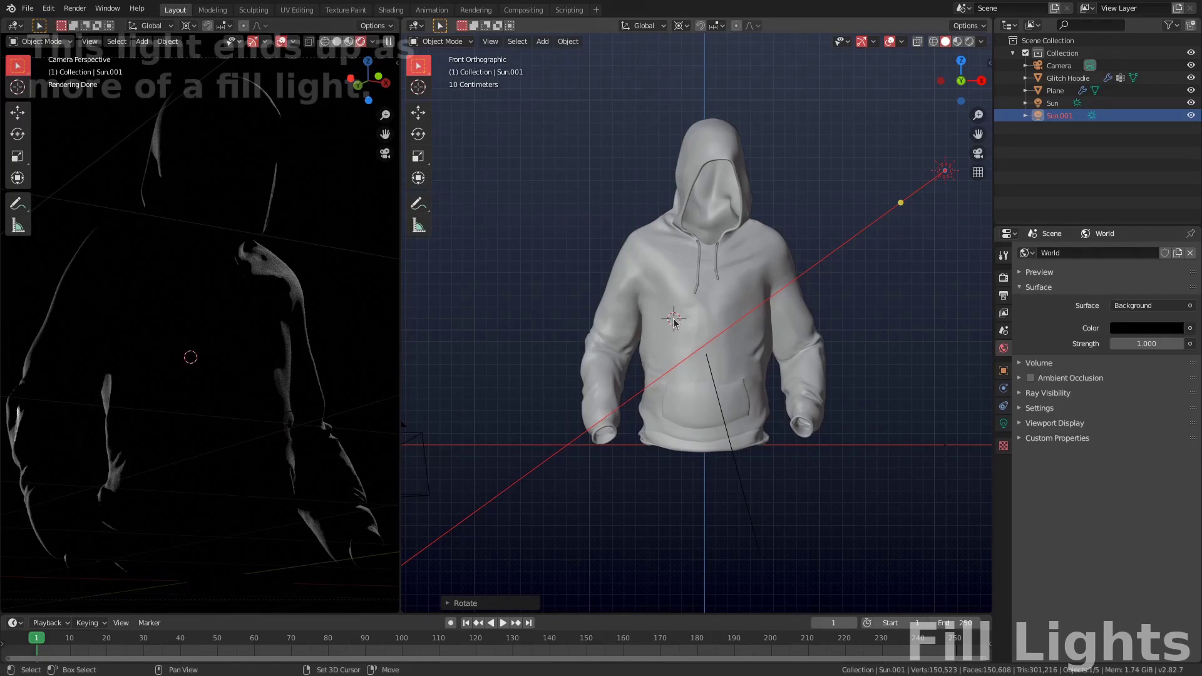
{"action": "key", "text": "shift+a"}
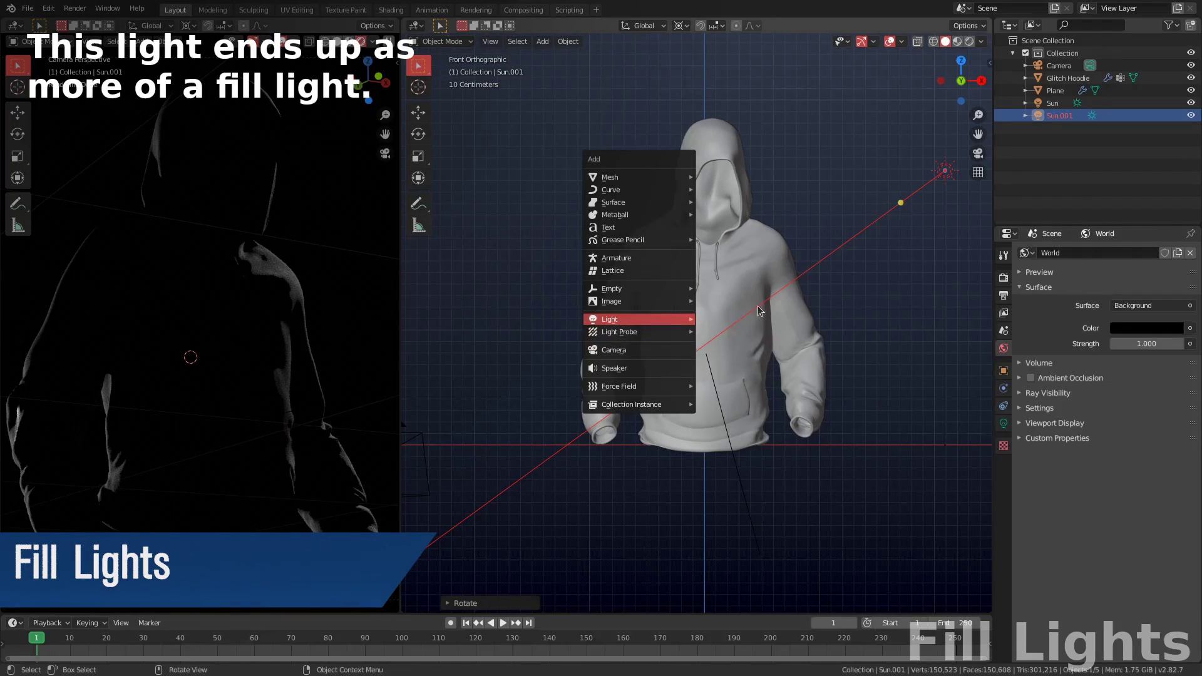
{"action": "mouse_move", "coordinate": [664, 320]}
{"action": "left_click", "coordinate": [722, 319]}
{"action": "middle_click_drag", "start_coordinate": [634, 313], "coordinate": [755, 310]}
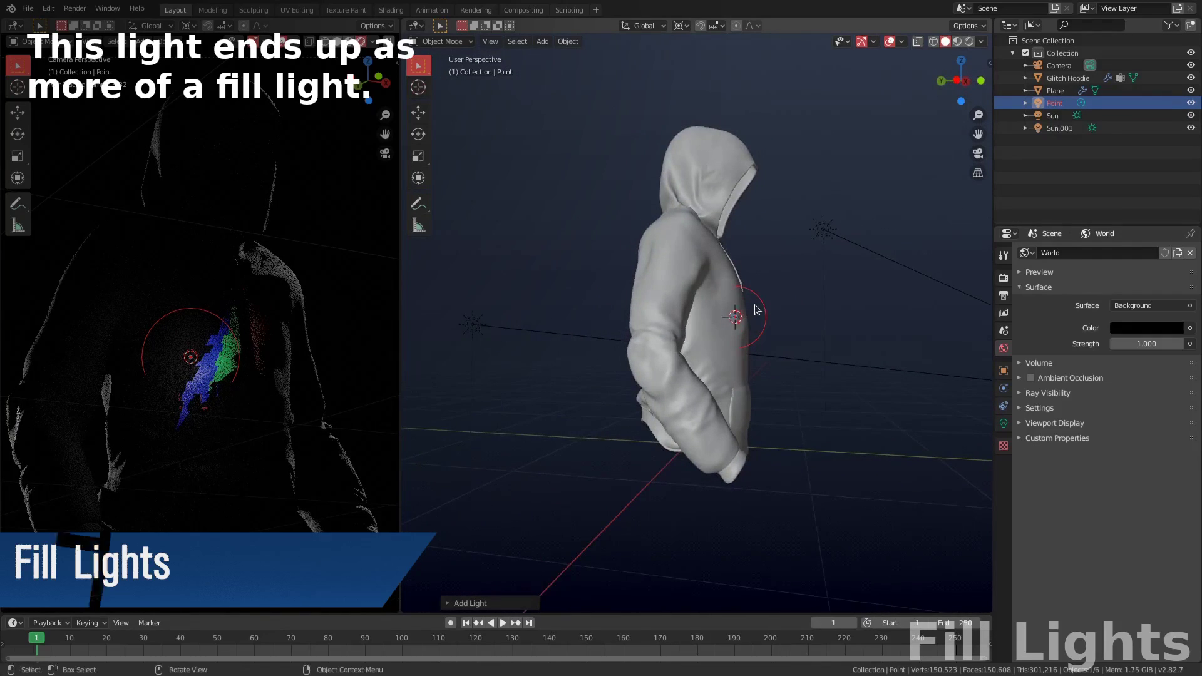
{"action": "key", "text": "KP_3"}
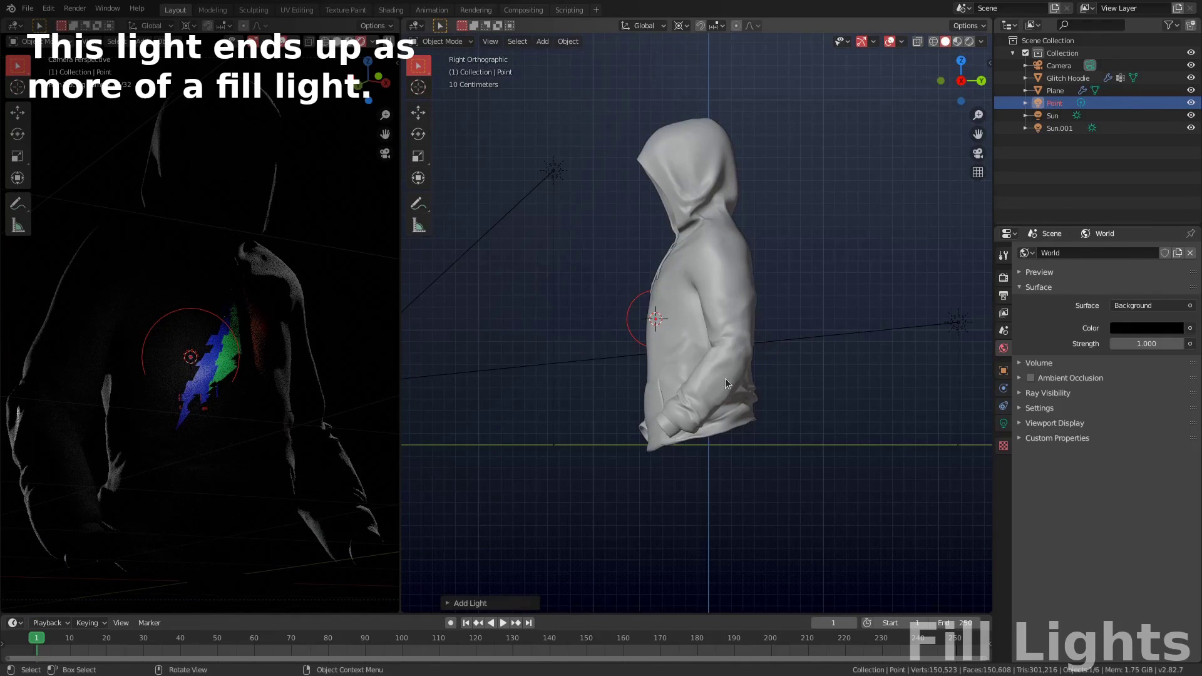
Step: Move the point light up in front of the hood and set its power to 79.7 W and size to 0.69 m
{"action": "key", "text": "g"}
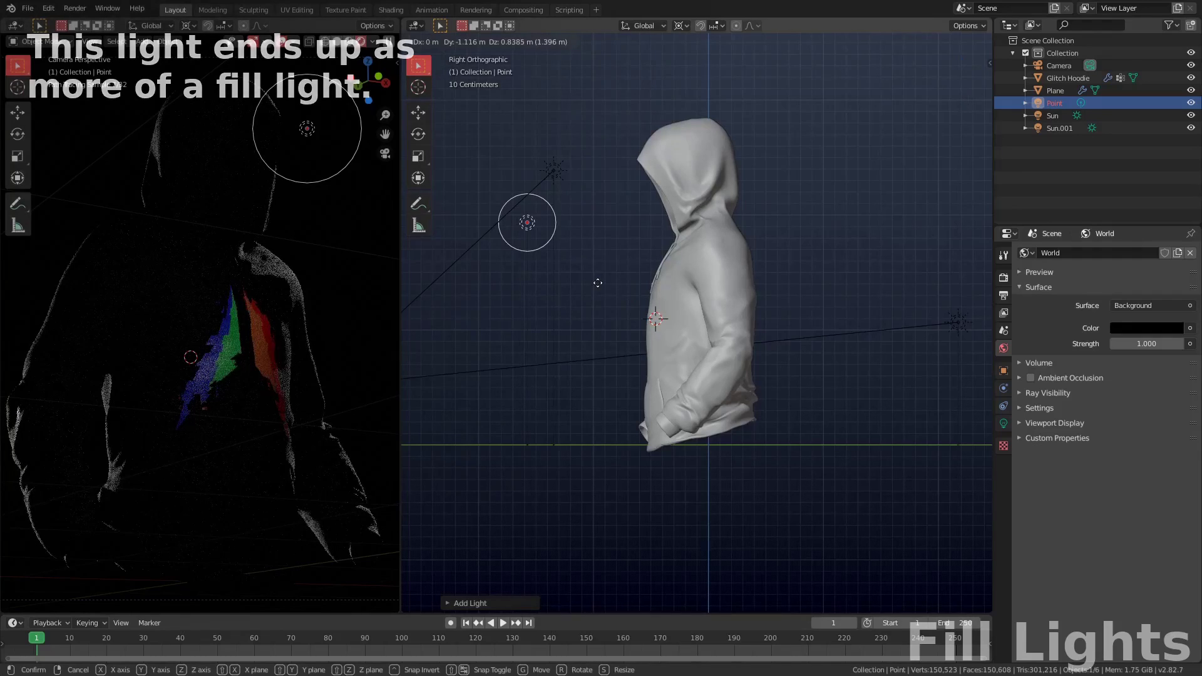
{"action": "left_click", "coordinate": [595, 270]}
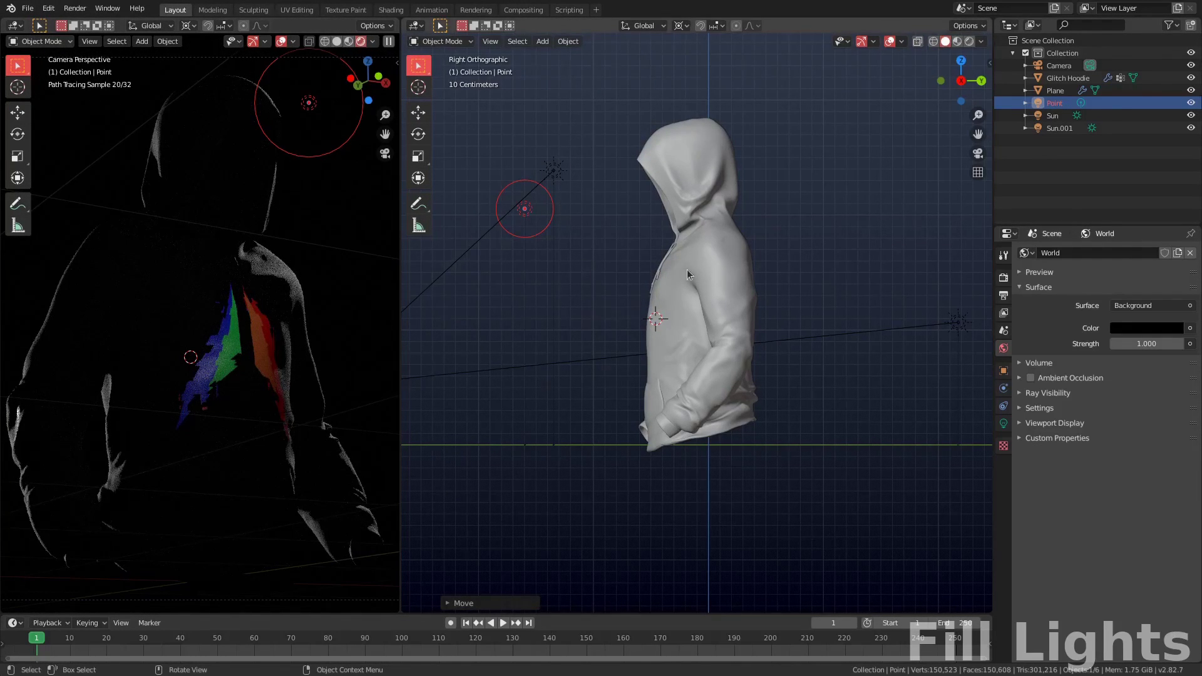
{"action": "middle_click_drag", "start_coordinate": [686, 269], "coordinate": [836, 290]}
{"action": "left_click", "coordinate": [1005, 423]}
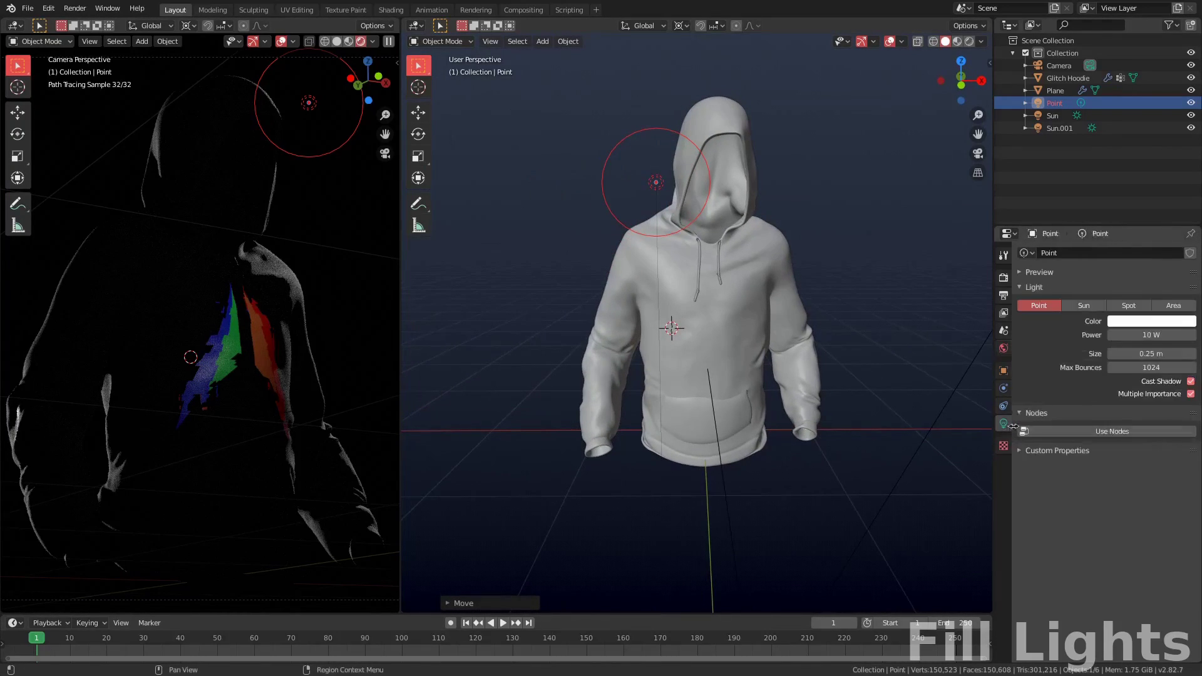
{"action": "left_click_drag", "start_coordinate": [1151, 335], "coordinate": [1180, 354]}
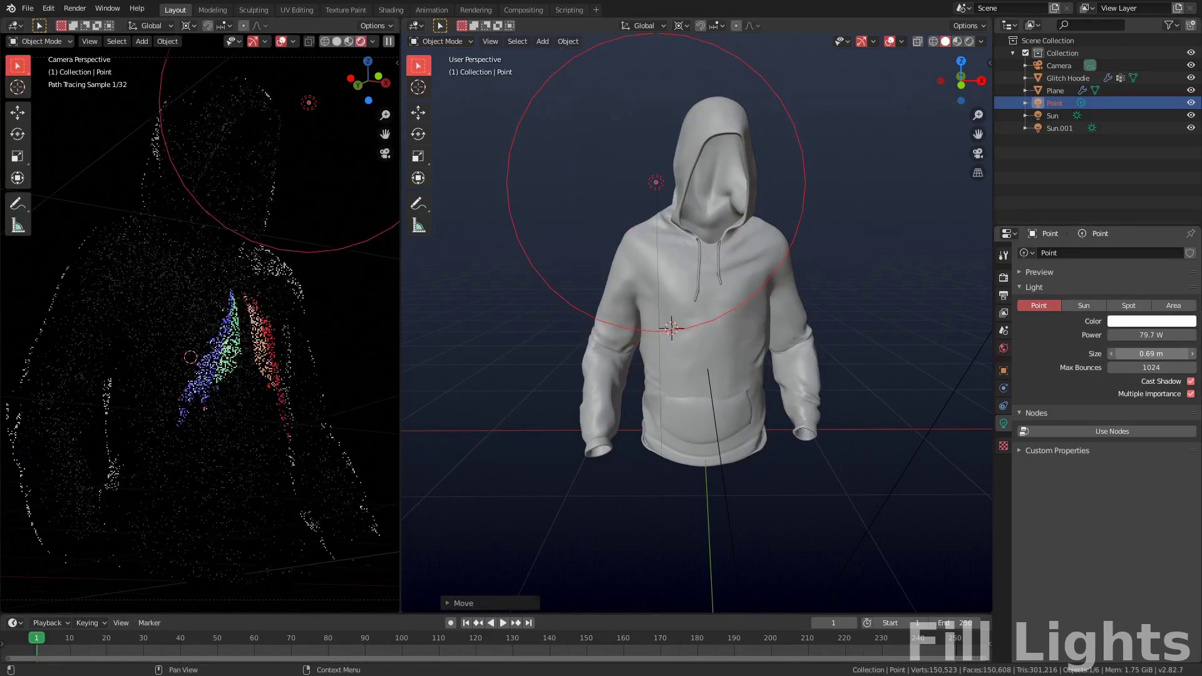
{"action": "left_click", "coordinate": [792, 295]}
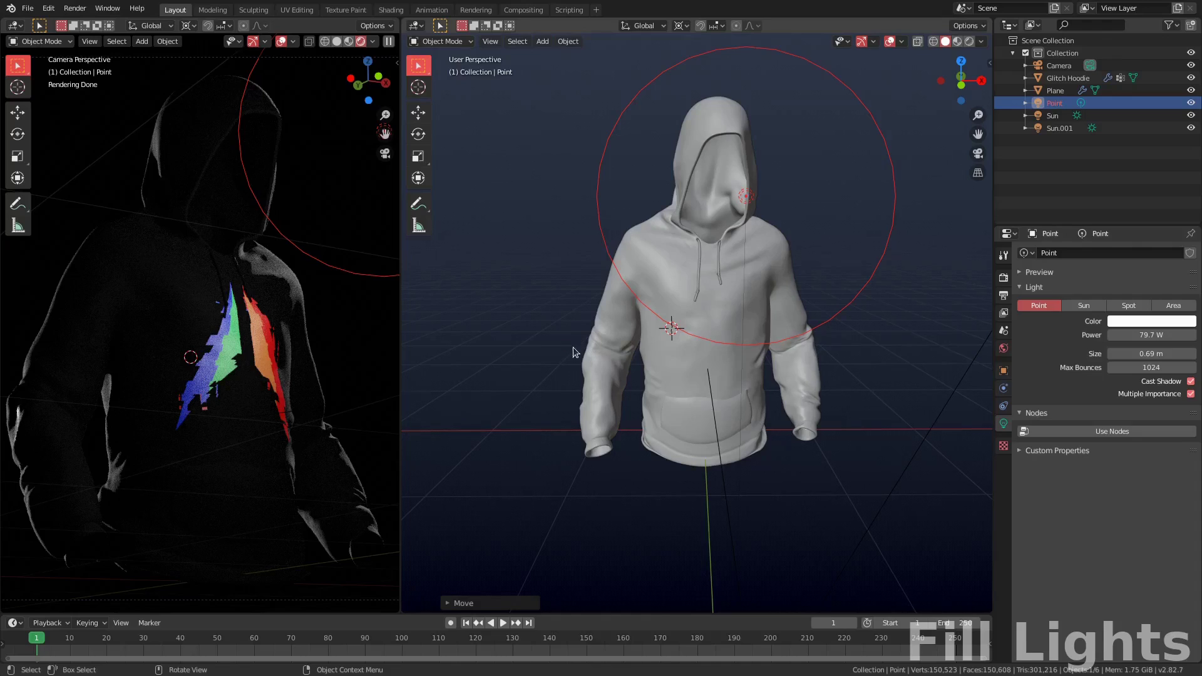
Step: Add a sun light at the 3D cursor and, in front view, raise it above the hoodie
{"action": "scroll", "coordinate": [575, 352], "scroll_direction": "down", "scroll_amount": 1}
{"action": "middle_click_drag", "start_coordinate": [678, 338], "coordinate": [737, 376]}
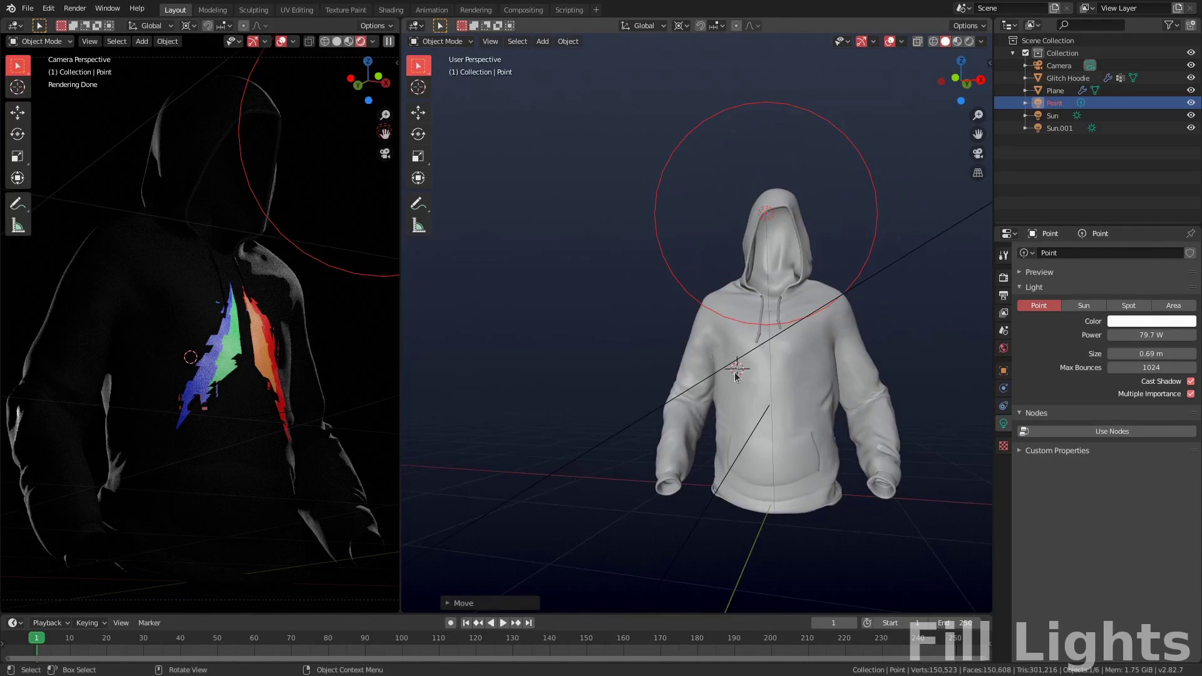
{"action": "key", "text": "shift+a"}
{"action": "mouse_move", "coordinate": [746, 373]}
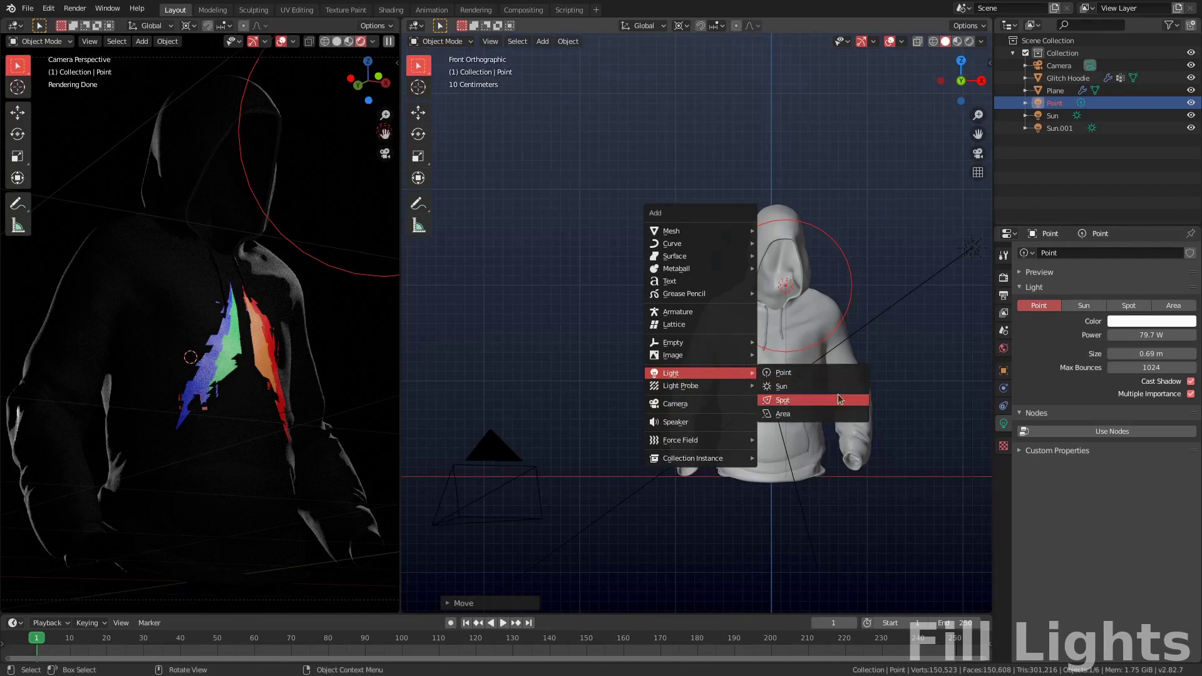
{"action": "left_click", "coordinate": [799, 383]}
{"action": "key", "text": "KP_1"}
{"action": "middle_click_drag", "start_coordinate": [799, 383], "coordinate": [693, 291], "text": "shift"}
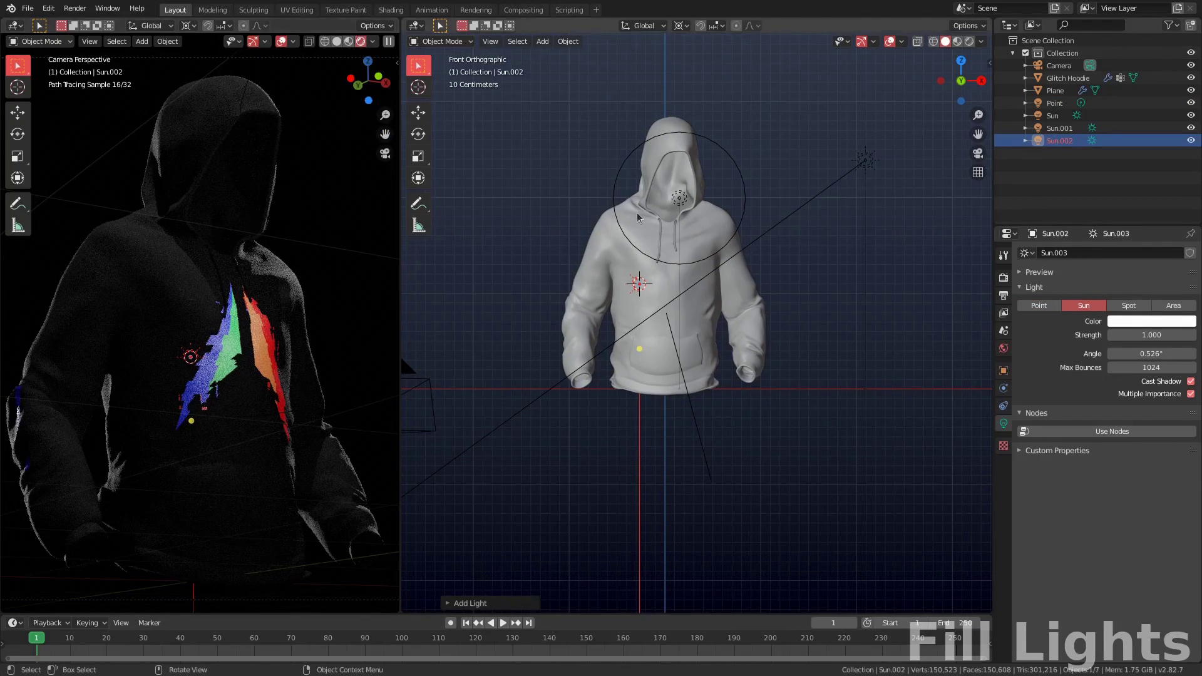
{"action": "middle_click_drag", "start_coordinate": [714, 364], "coordinate": [707, 464], "text": "shift"}
{"action": "key", "text": "g"}
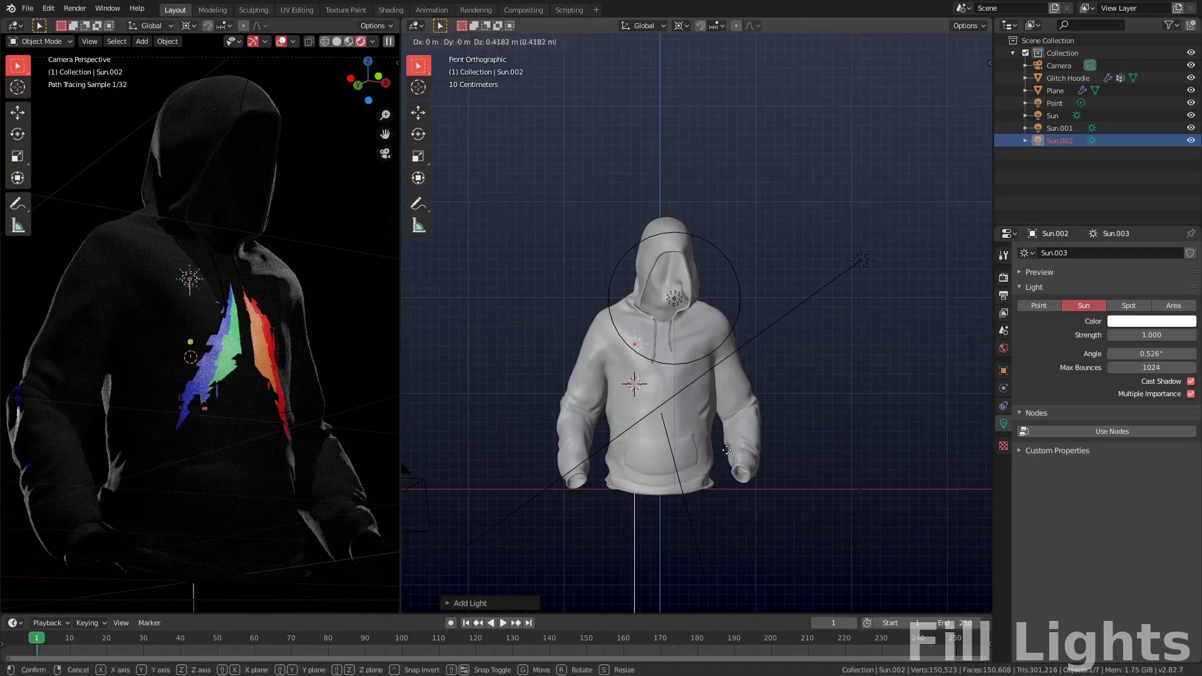
{"action": "left_click", "coordinate": [775, 199]}
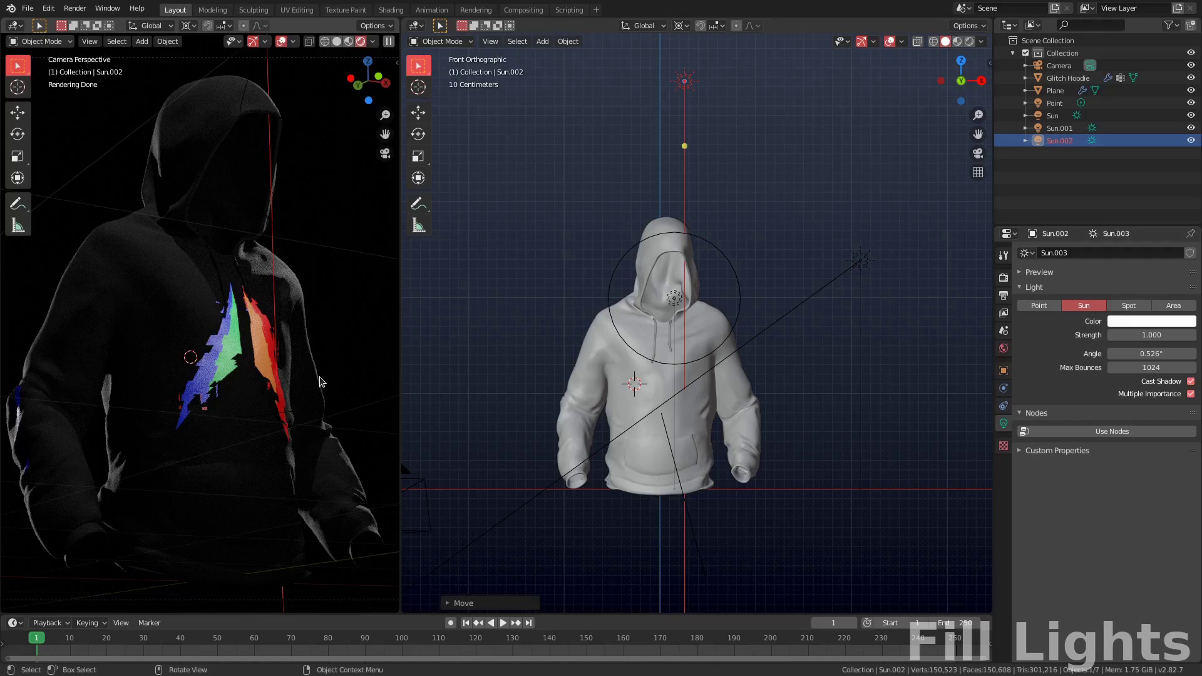
Step: Examine the rendered hoodie's lighting through the camera in a maximized viewport, comparing it with the side and top views
{"action": "key", "text": "KP_3"}
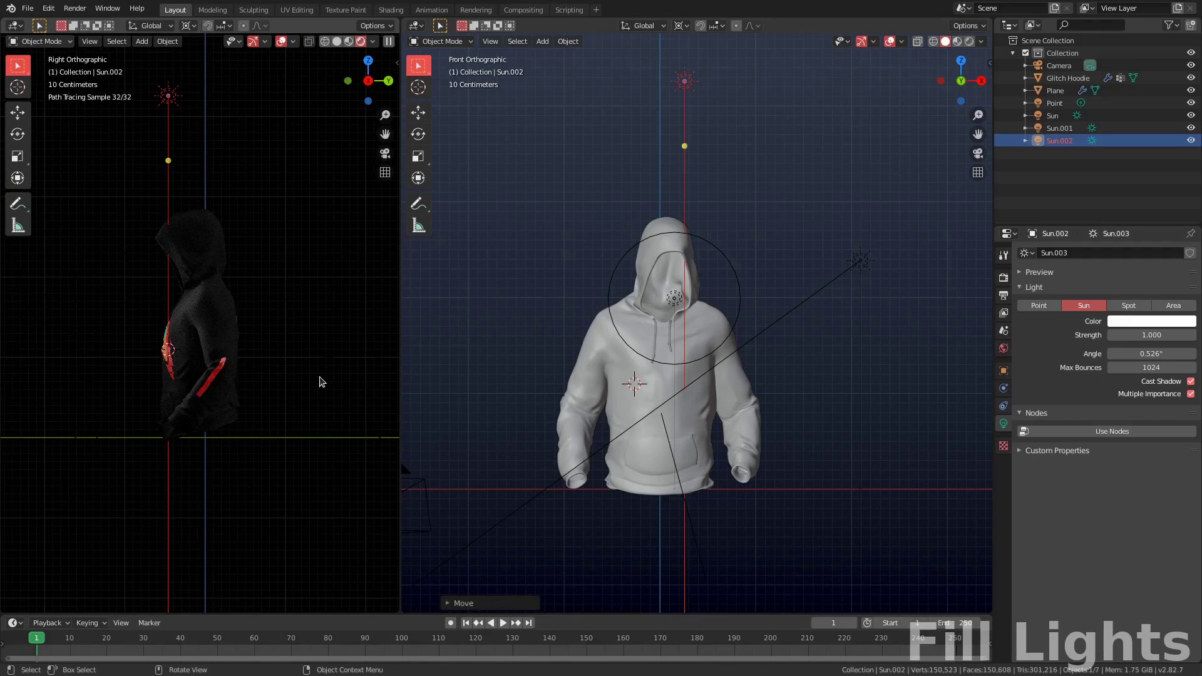
{"action": "key", "text": "KP_0"}
{"action": "key", "text": "ctrl+space"}
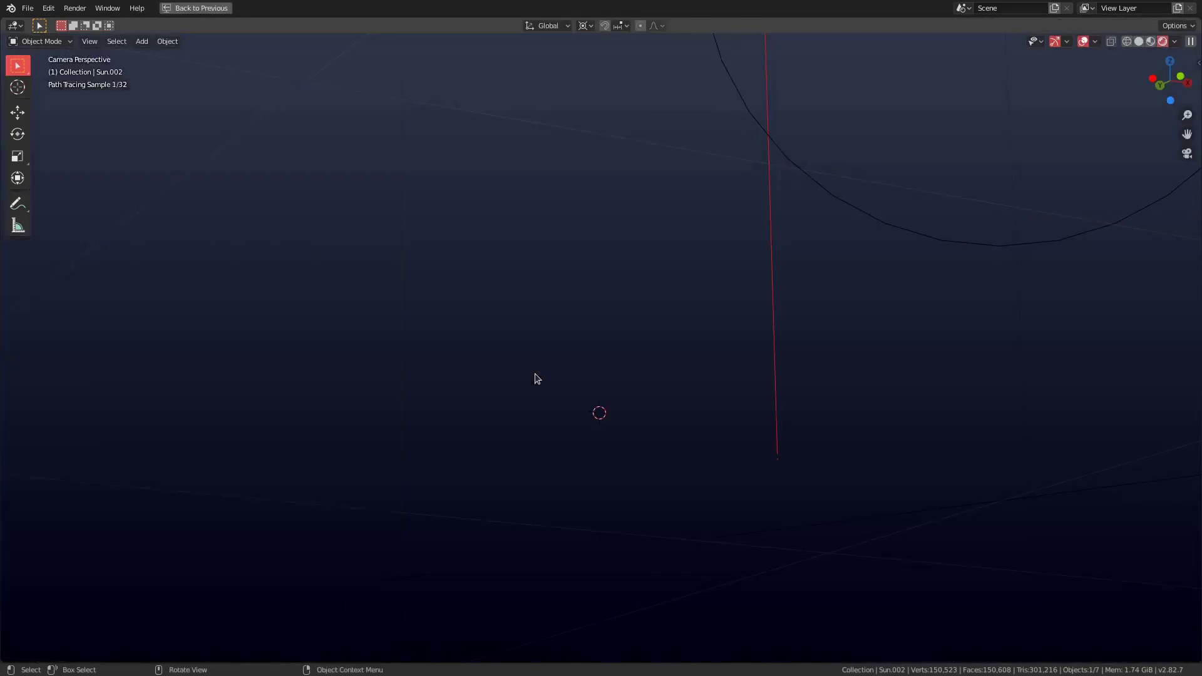
{"action": "scroll", "coordinate": [537, 379], "scroll_direction": "down", "scroll_amount": 6}
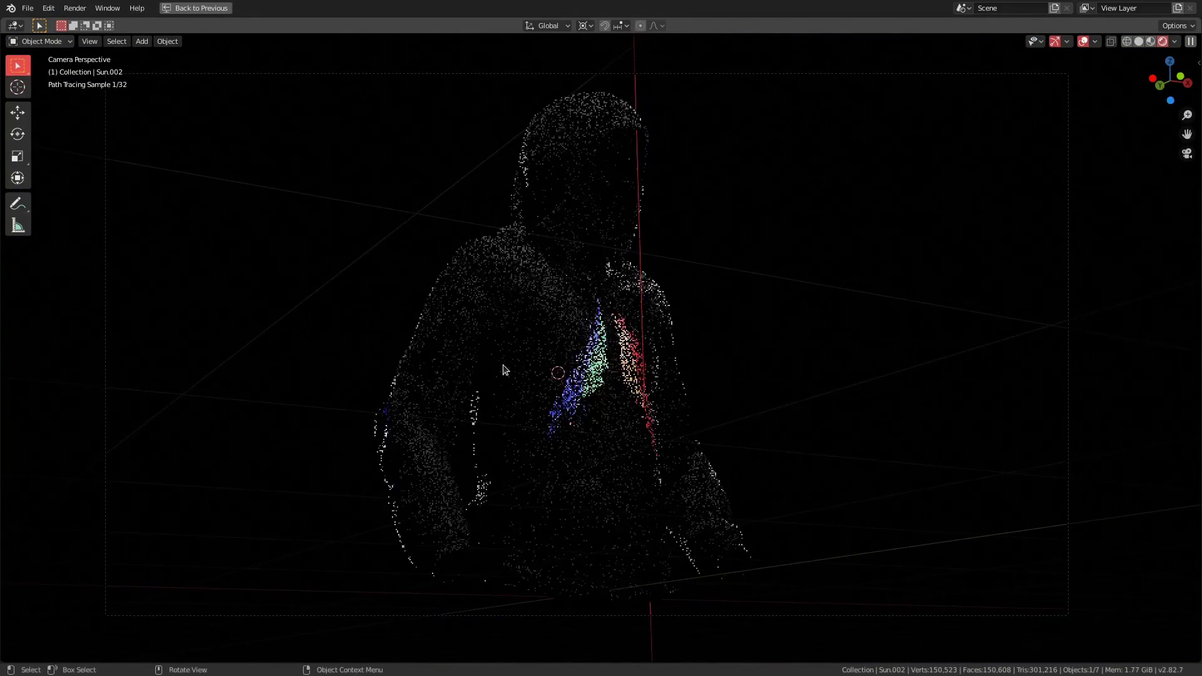
{"action": "scroll", "coordinate": [506, 370], "scroll_direction": "up", "scroll_amount": 2}
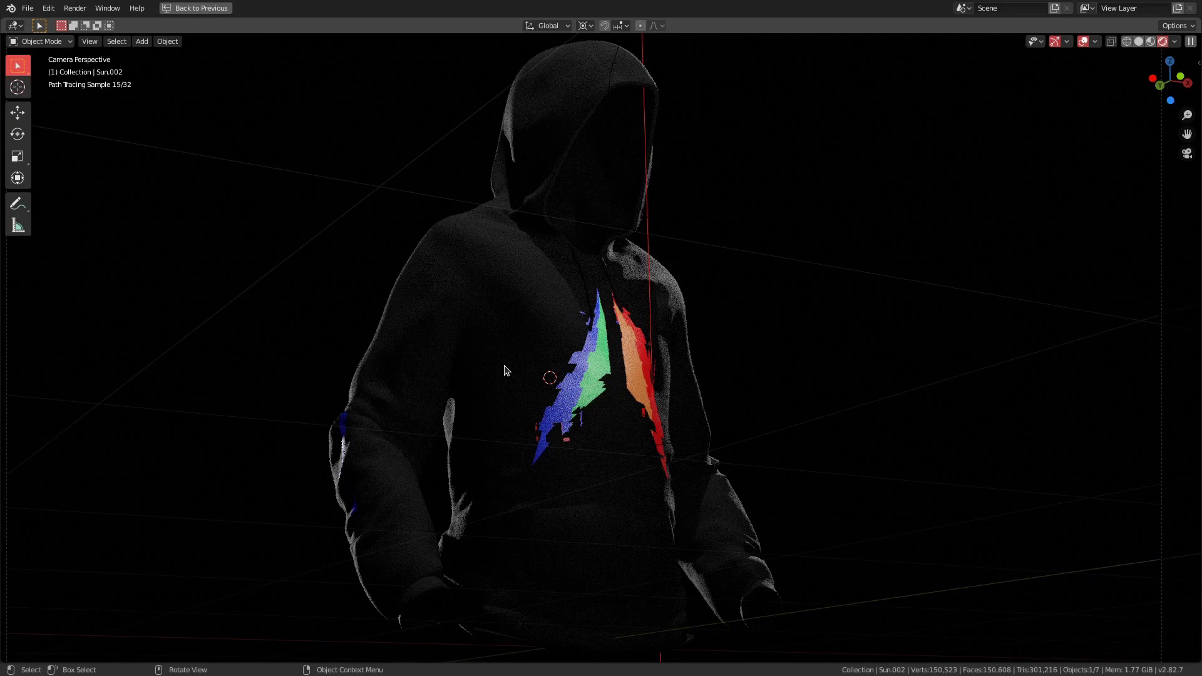
{"action": "key", "text": "ctrl+space"}
{"action": "key", "text": "KP_3"}
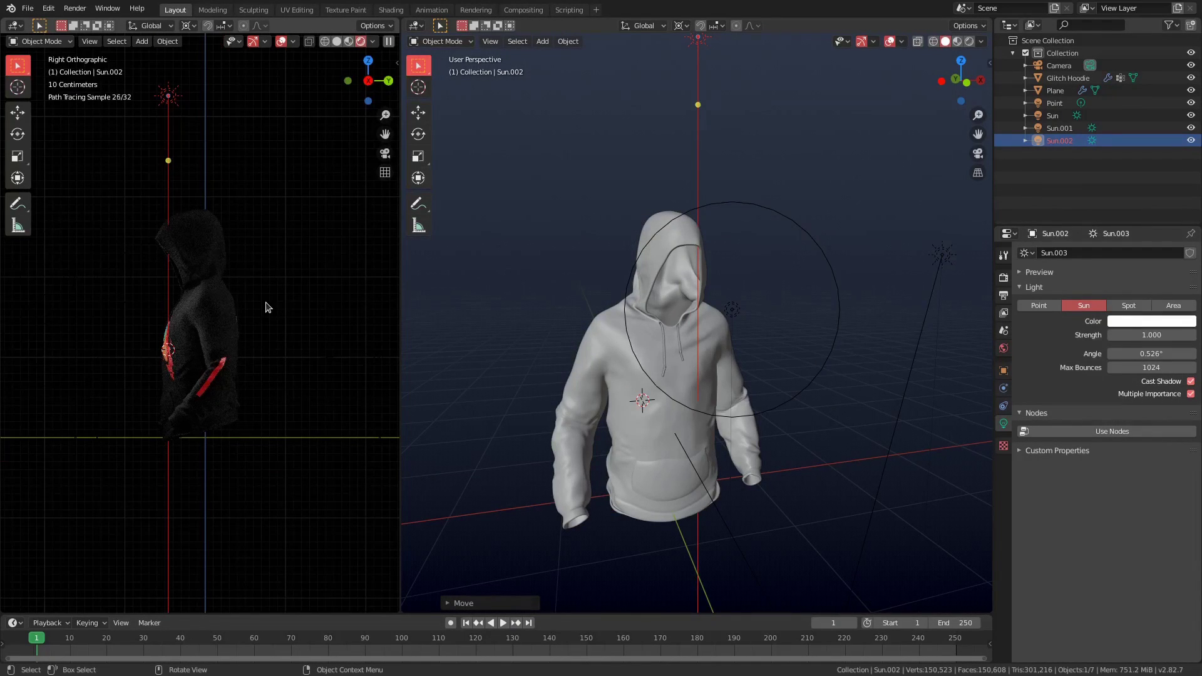
{"action": "key", "text": "KP_7"}
{"action": "key", "text": "KP_0"}
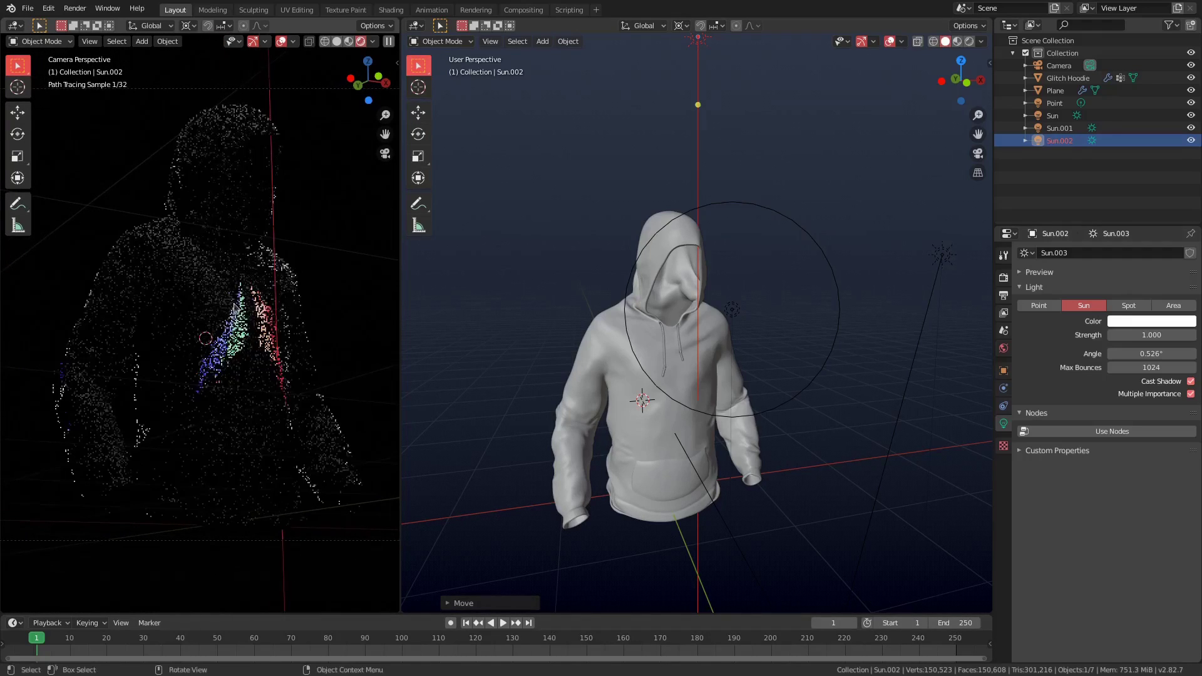
Step: Select the point light in front of the hood and set its power to 50 W
{"action": "scroll", "coordinate": [692, 359], "scroll_direction": "up", "scroll_amount": 1}
{"action": "left_click", "coordinate": [737, 154]}
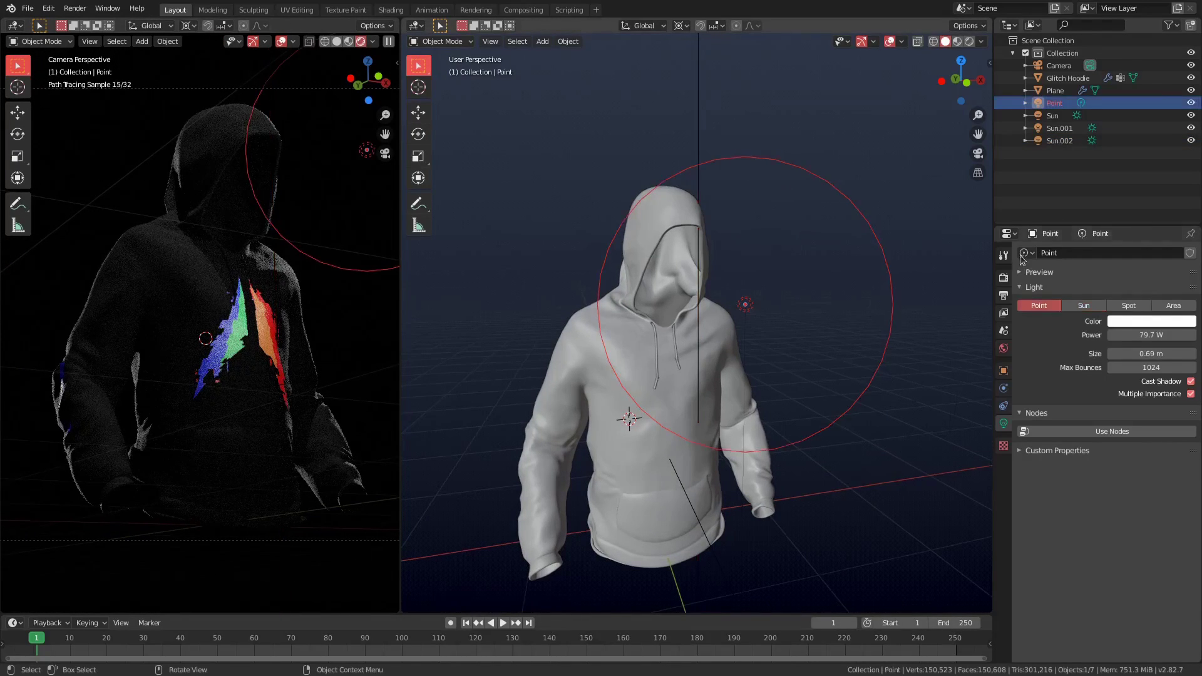
{"action": "left_click_drag", "start_coordinate": [1144, 335], "coordinate": [1186, 332]}
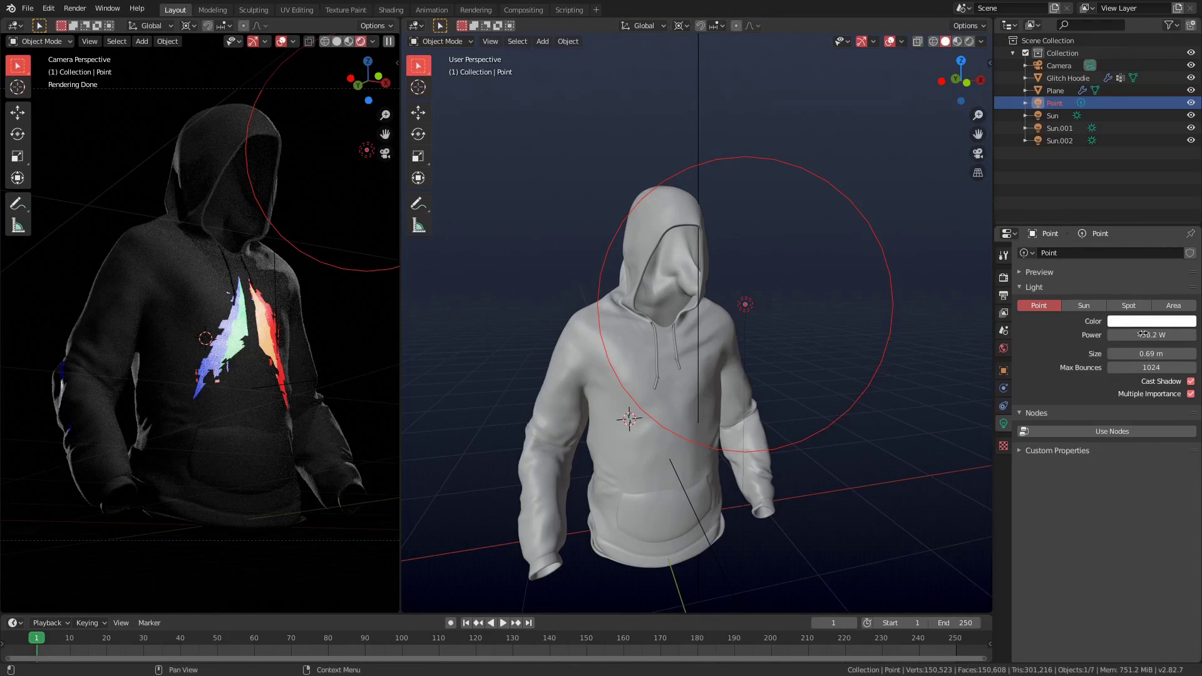
{"action": "left_click", "coordinate": [1162, 337]}
{"action": "type", "text": "50"}
{"action": "key", "text": "Return"}
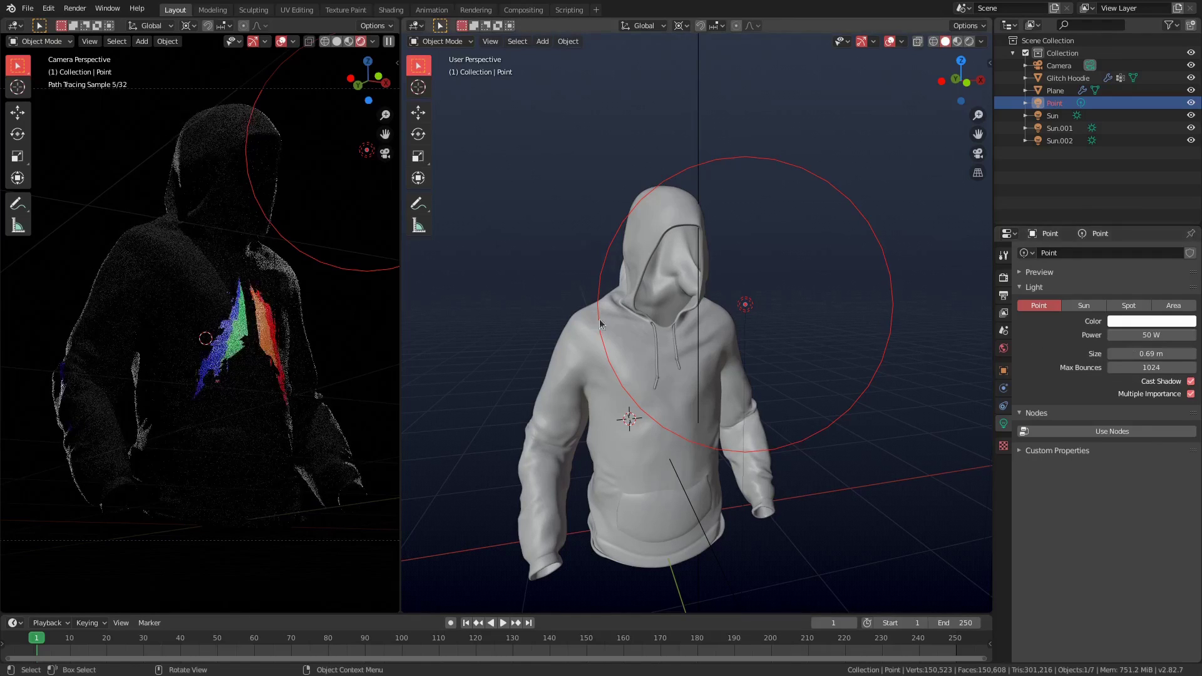
{"action": "scroll", "coordinate": [616, 326], "scroll_direction": "down", "scroll_amount": 4}
{"action": "key", "text": "shift+a"}
{"action": "mouse_move", "coordinate": [626, 291]}
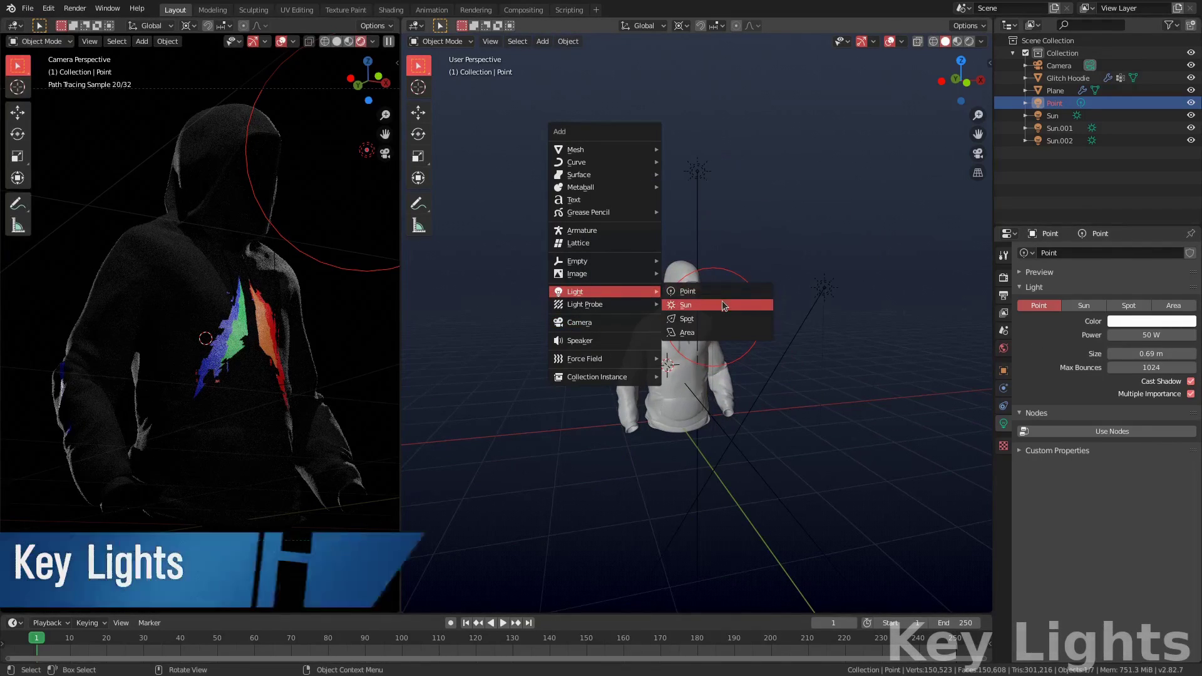
{"action": "left_click", "coordinate": [695, 304]}
{"action": "key", "text": "KP_3"}
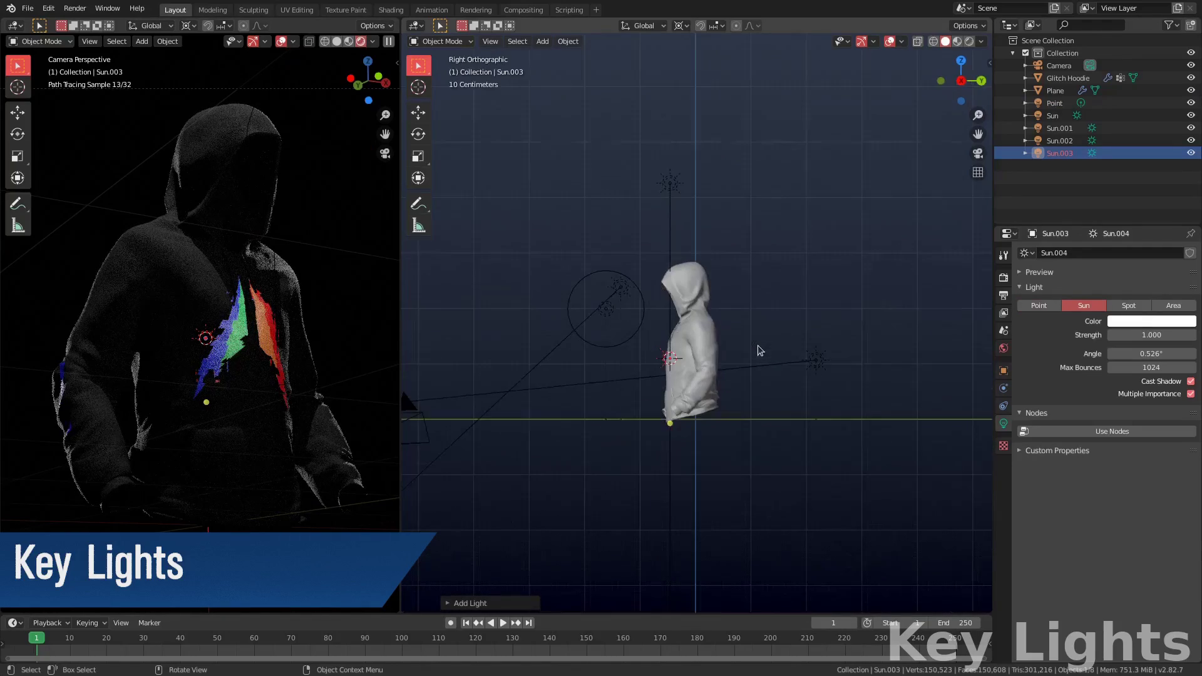
{"action": "key", "text": "r"}
{"action": "left_click", "coordinate": [868, 405]}
{"action": "key", "text": "g"}
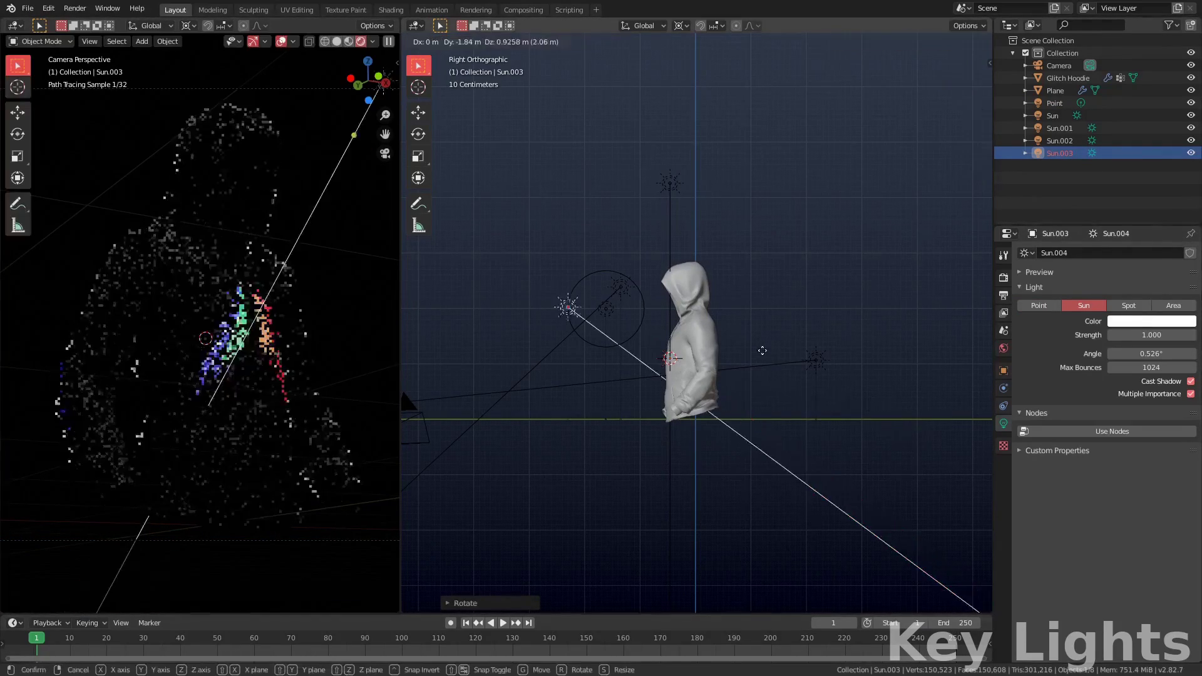
{"action": "left_click", "coordinate": [737, 327]}
{"action": "key", "text": "x"}
{"action": "left_click", "coordinate": [738, 326]}
Step: Add an area light in side view, move it in front of the hoodie and rotate it about the 3D cursor
{"action": "key", "text": "shift+a"}
{"action": "mouse_move", "coordinate": [664, 323]}
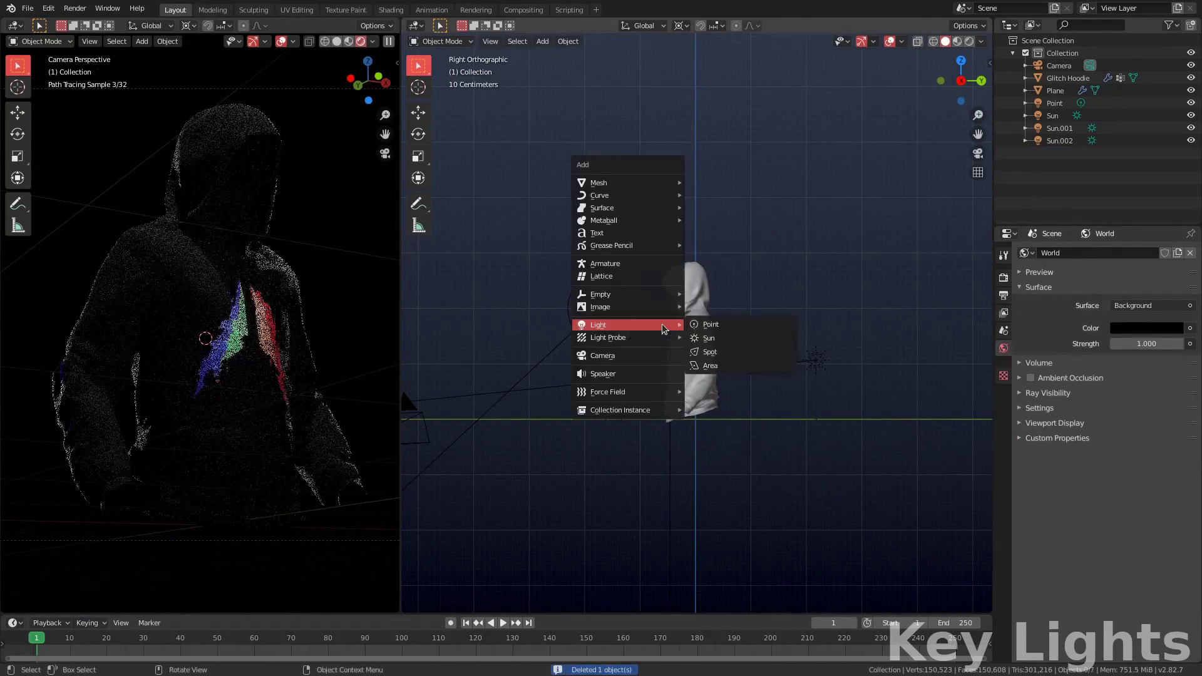
{"action": "left_click", "coordinate": [711, 352]}
{"action": "key", "text": "g"}
{"action": "left_click", "coordinate": [561, 338]}
{"action": "key", "text": "r"}
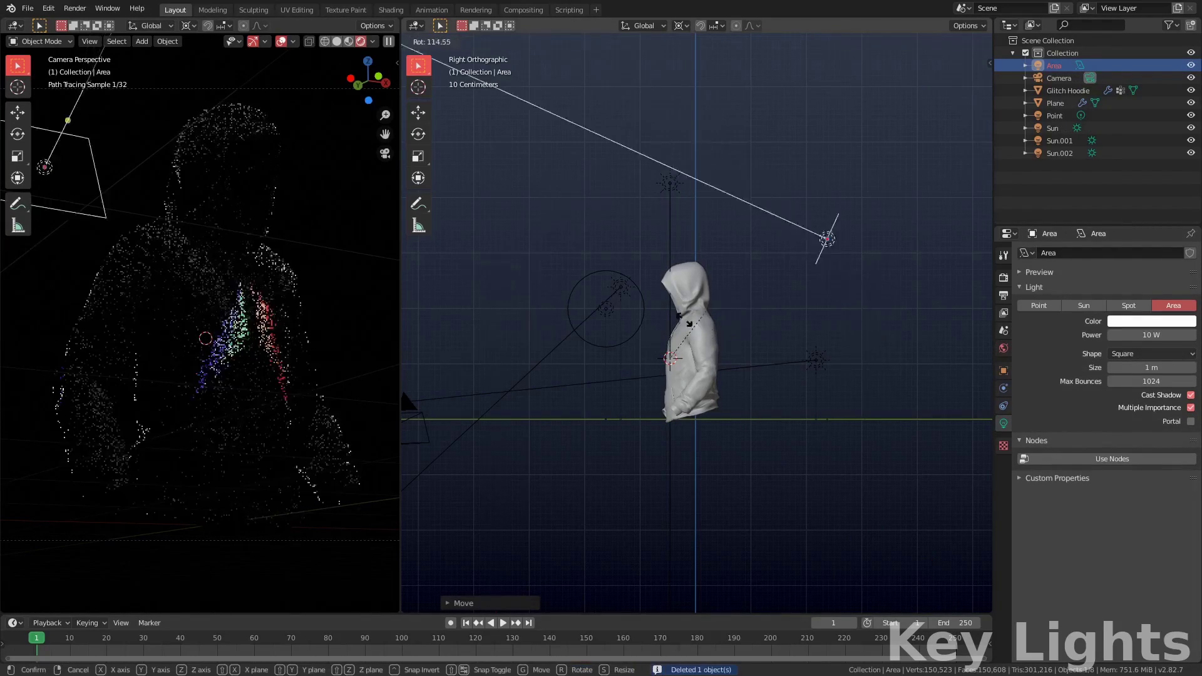
{"action": "right_click", "coordinate": [651, 405]}
{"action": "key", "text": "r"}
{"action": "left_click", "coordinate": [738, 422]}
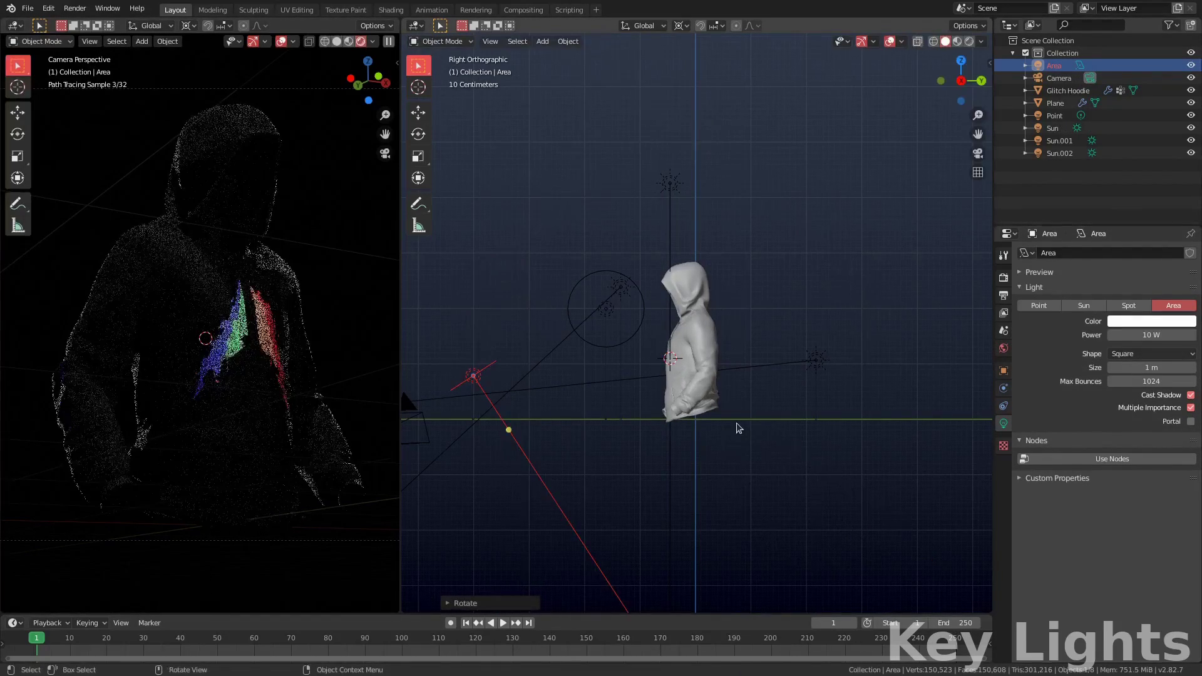
Step: Switch the transform pivot away from the 3D cursor and place the area light in front of the hoodie, tilted down toward the chest
{"action": "key", "text": "period"}
{"action": "left_click", "coordinate": [721, 353]}
{"action": "key", "text": "g"}
{"action": "left_click", "coordinate": [706, 461]}
{"action": "key", "text": "r"}
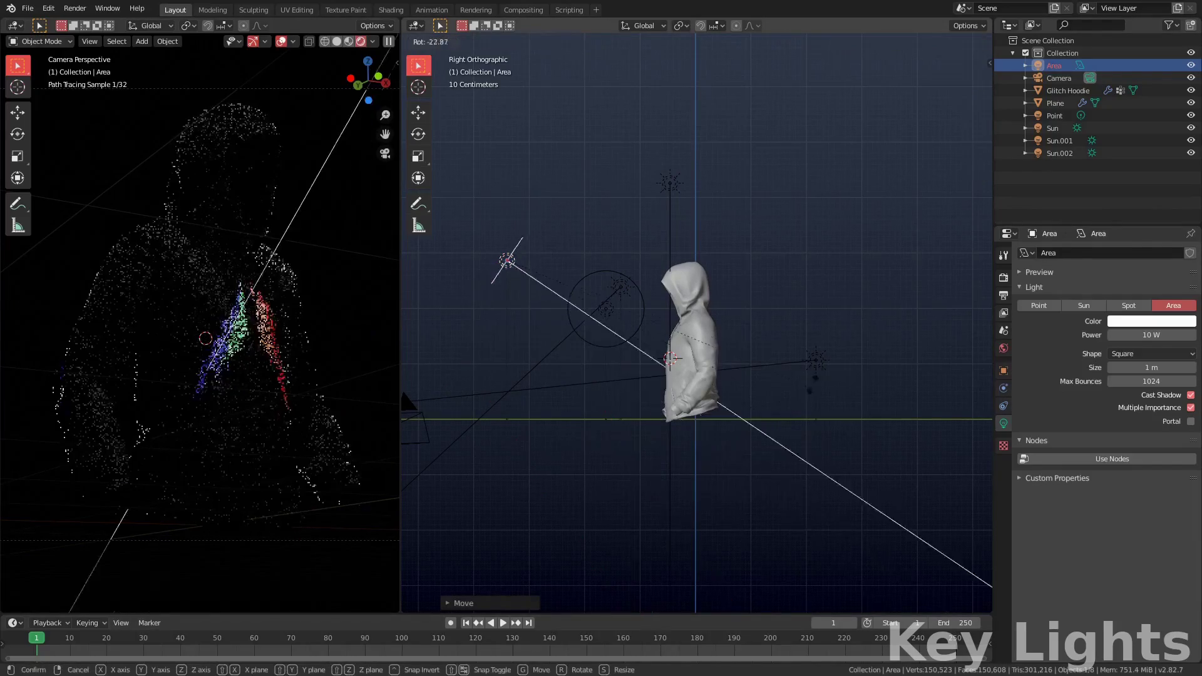
{"action": "left_click", "coordinate": [820, 374]}
{"action": "key", "text": "g"}
{"action": "left_click", "coordinate": [830, 404]}
Step: Set the area light's power to 409.1 W and its size to 0.28 m
{"action": "left_click_drag", "start_coordinate": [1128, 335], "coordinate": [1193, 335]}
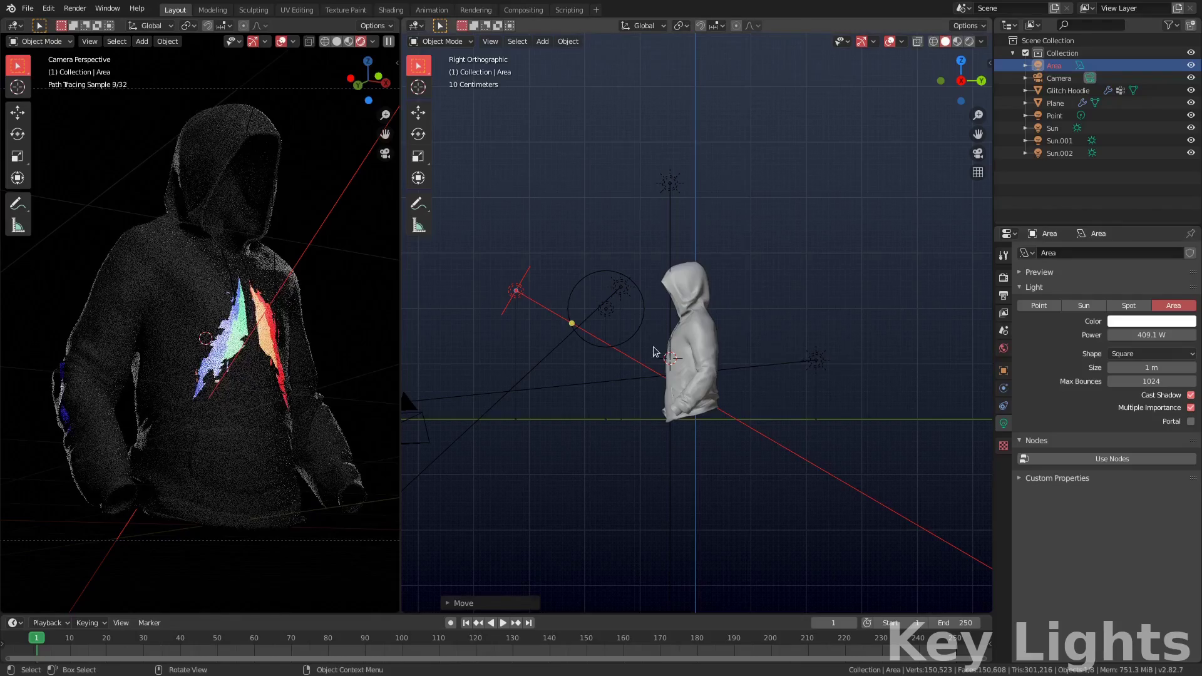
{"action": "key", "text": "KP_7"}
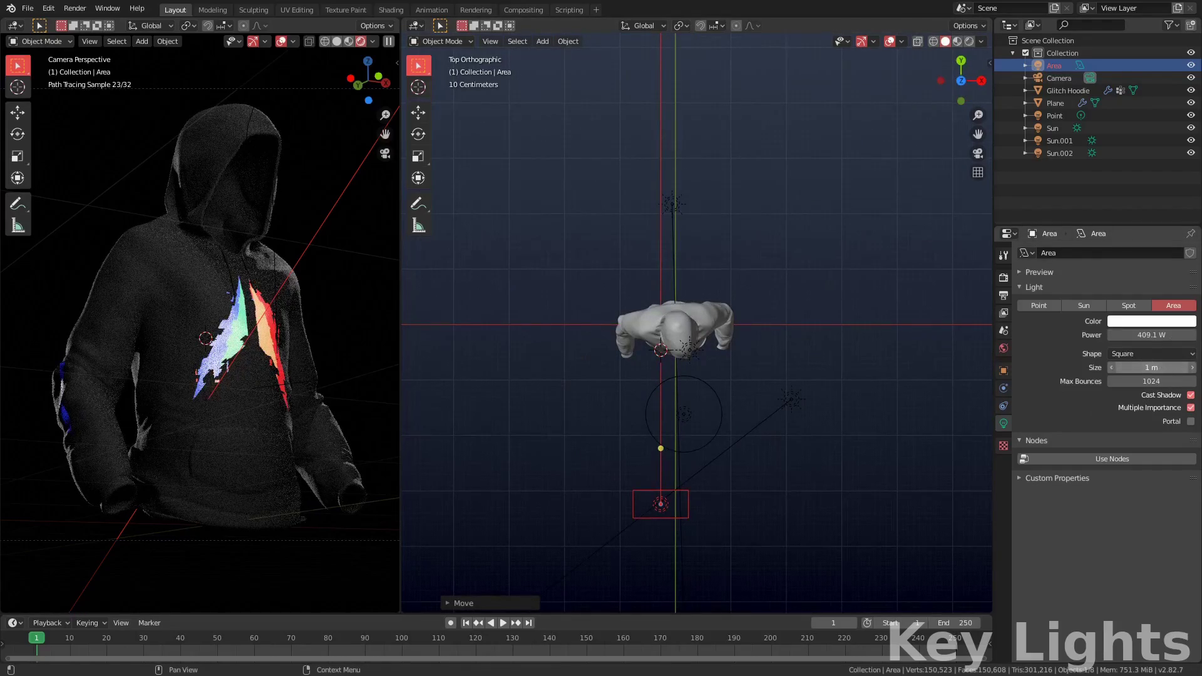
{"action": "left_click_drag", "start_coordinate": [1151, 368], "coordinate": [1115, 367]}
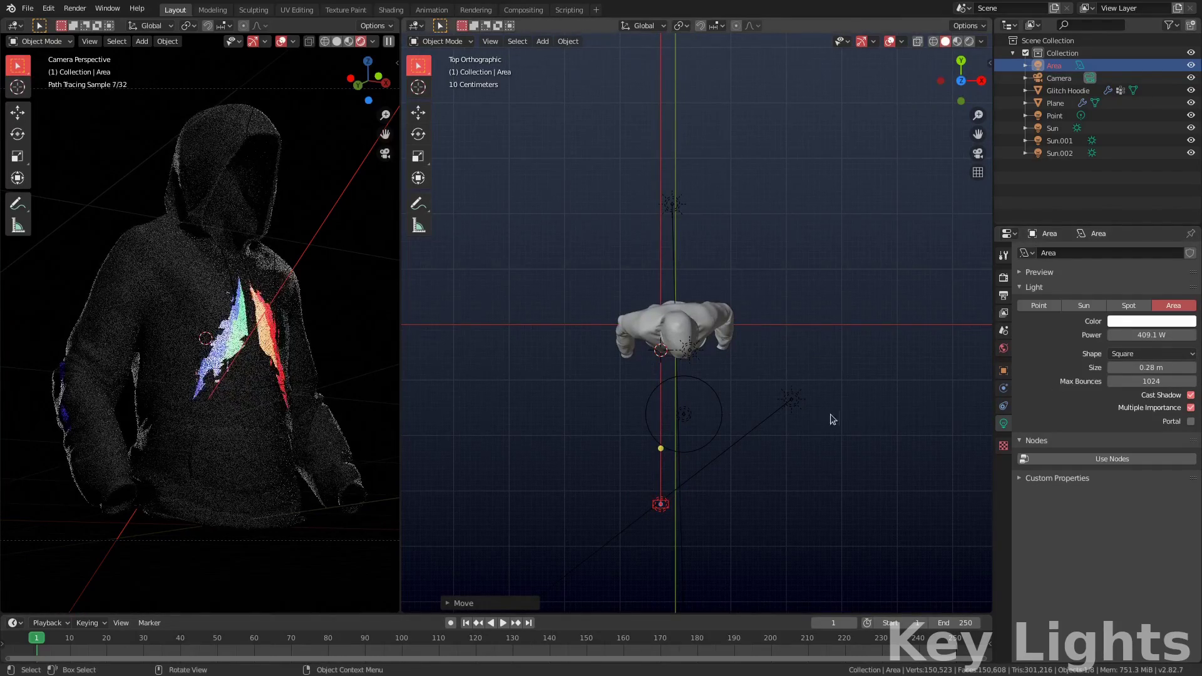
Step: In top view, shift the area light toward positive X and rotate it about 21° so it aims back at the hoodie
{"action": "key", "text": "g"}
{"action": "left_click", "coordinate": [910, 392]}
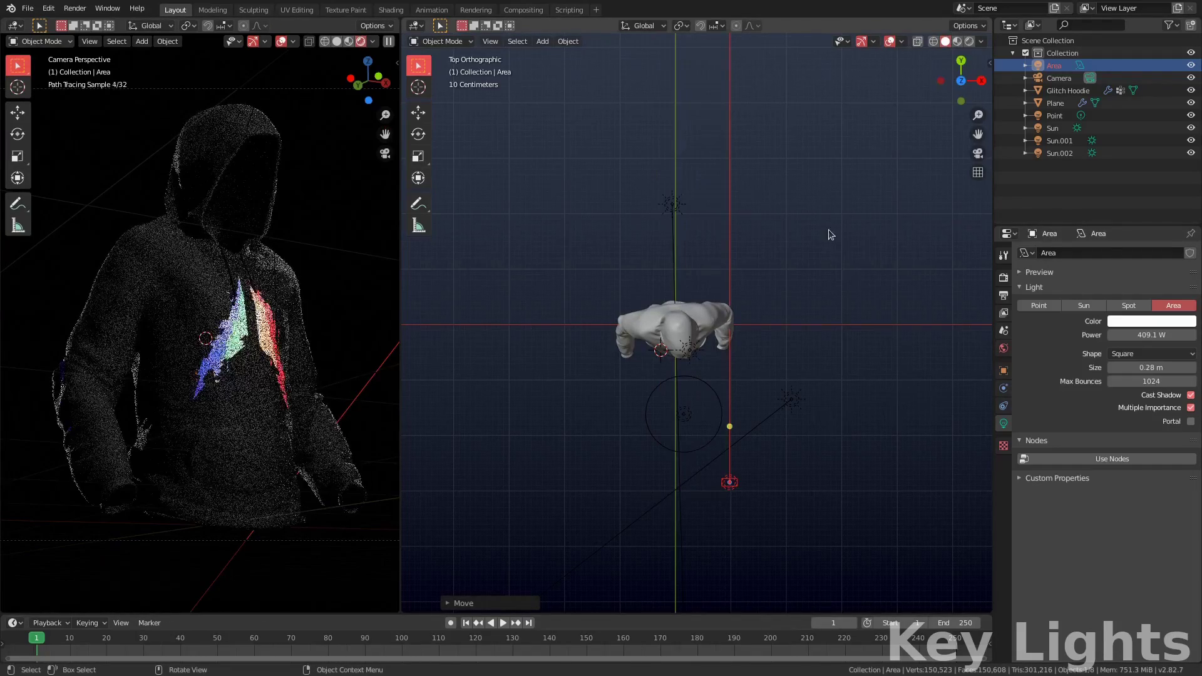
{"action": "key", "text": "r"}
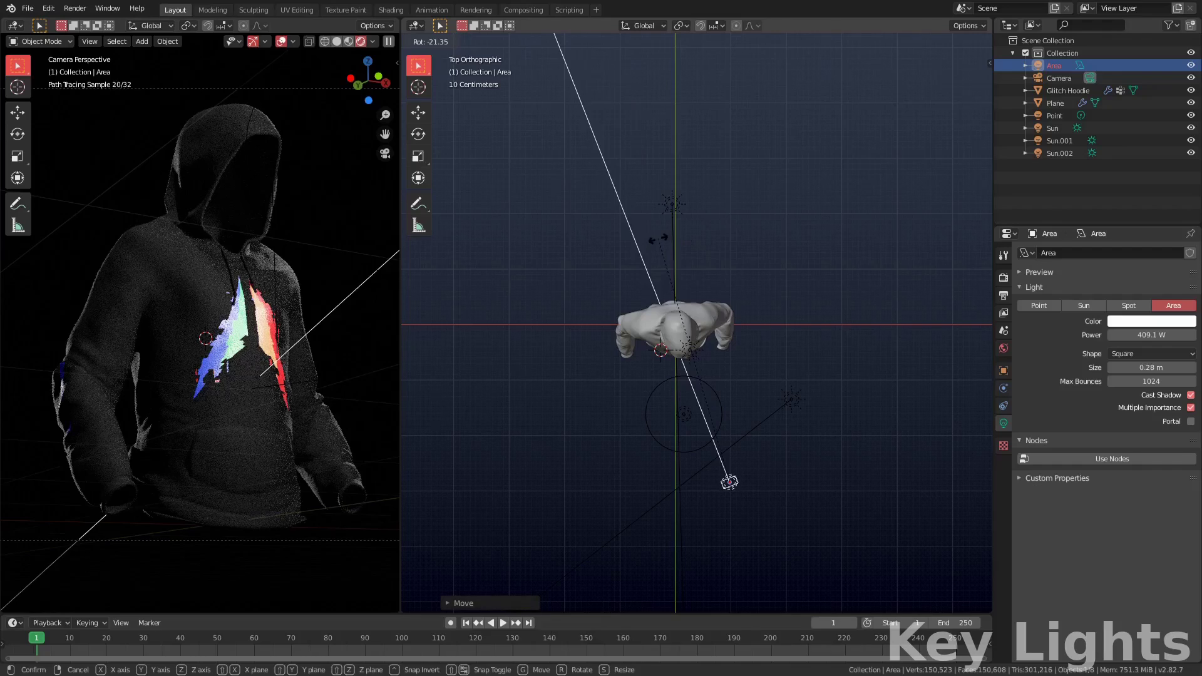
{"action": "left_click", "coordinate": [659, 239]}
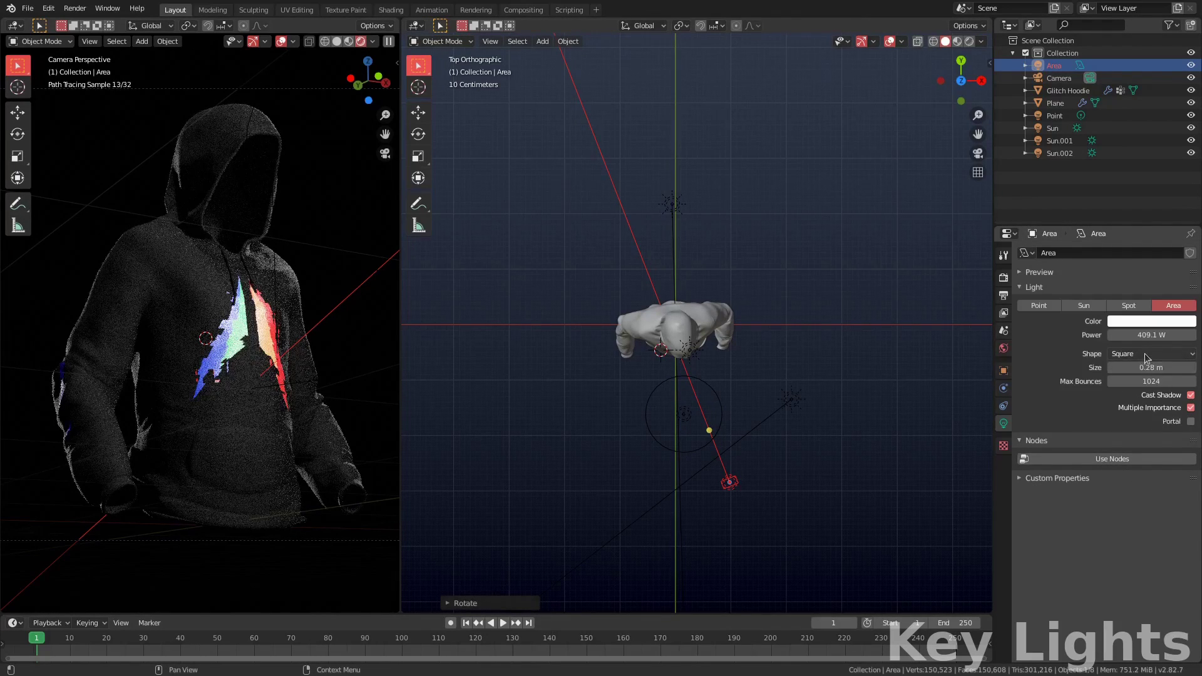
Step: Lower the area light's power to 150 W
{"action": "left_click", "coordinate": [1147, 335]}
{"action": "key", "text": "Return"}
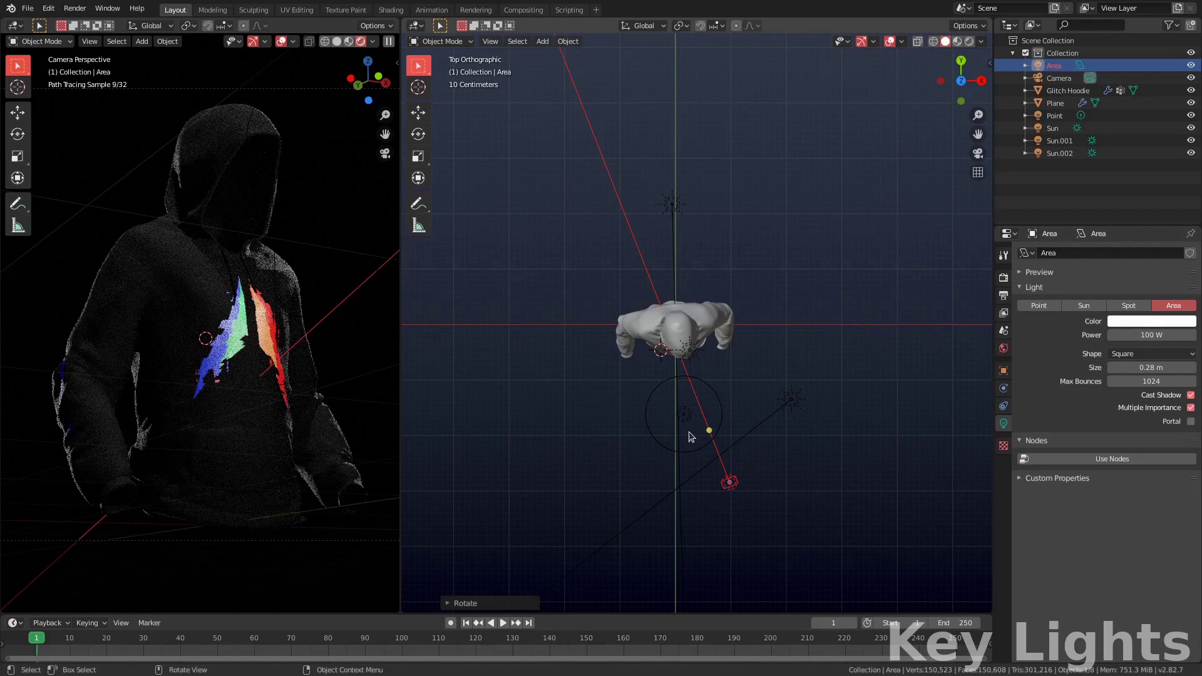
{"action": "left_click", "coordinate": [1151, 335]}
{"action": "type", "text": "1"}
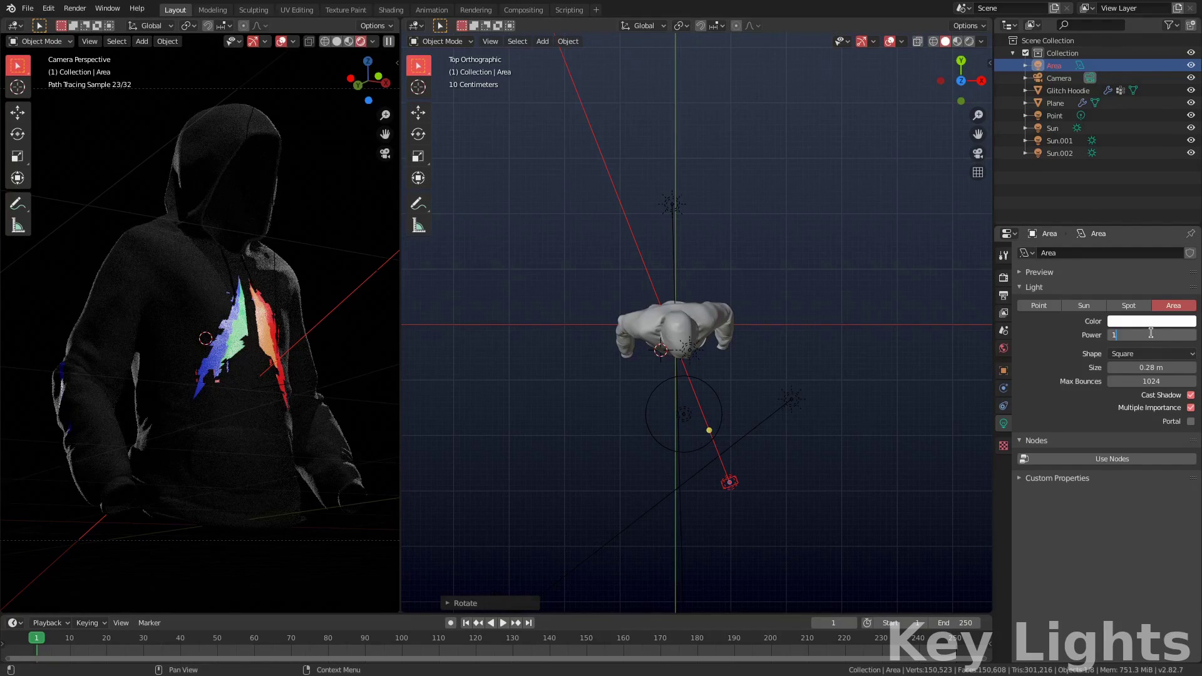
{"action": "type", "text": "50"}
{"action": "key", "text": "Return"}
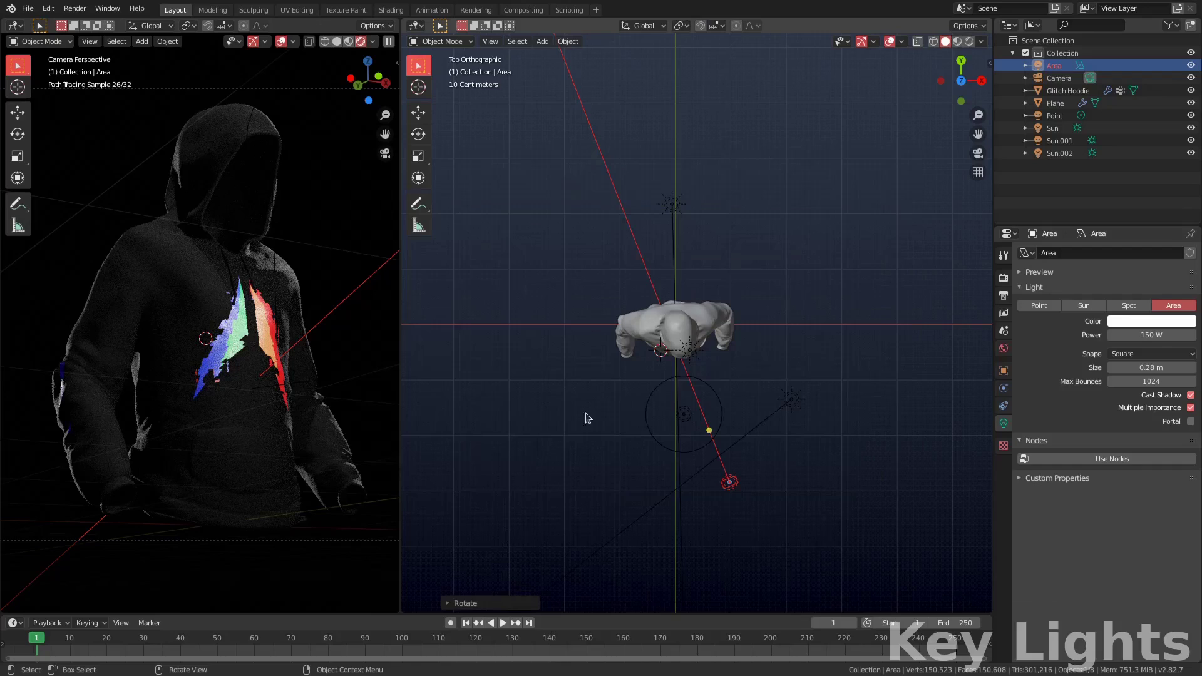
Step: Lower the strength of the sun light on the hoodie's positive X side to 4.960
{"action": "middle_click_drag", "start_coordinate": [587, 416], "coordinate": [801, 356]}
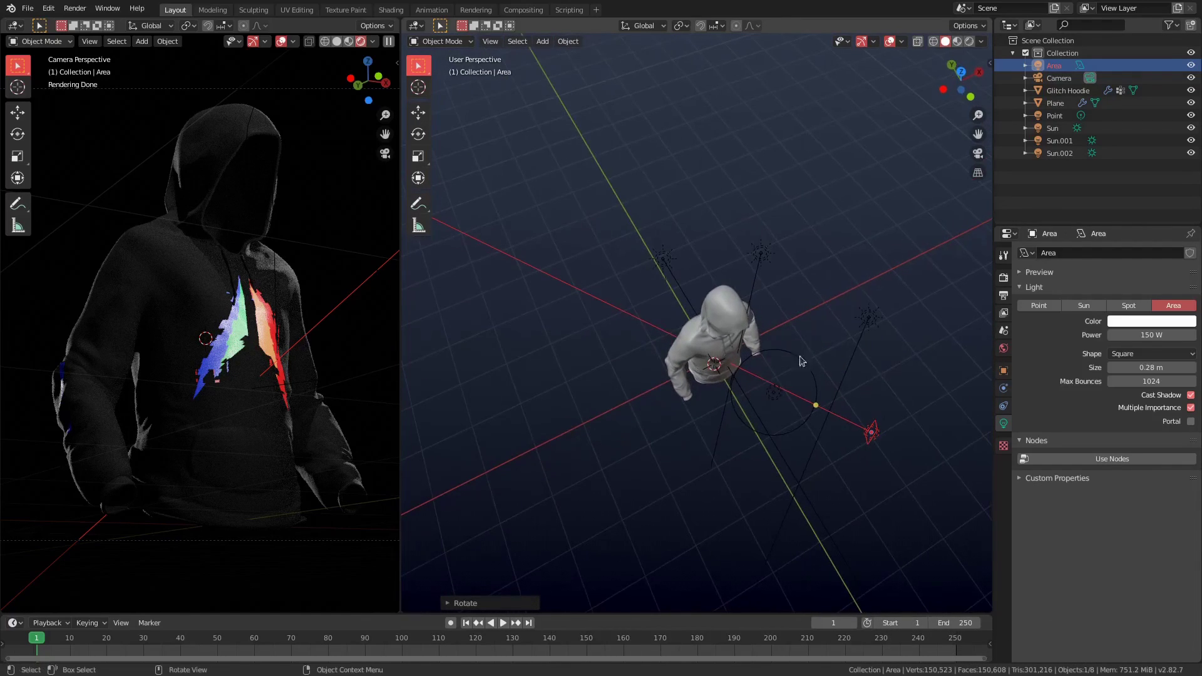
{"action": "left_click", "coordinate": [872, 326]}
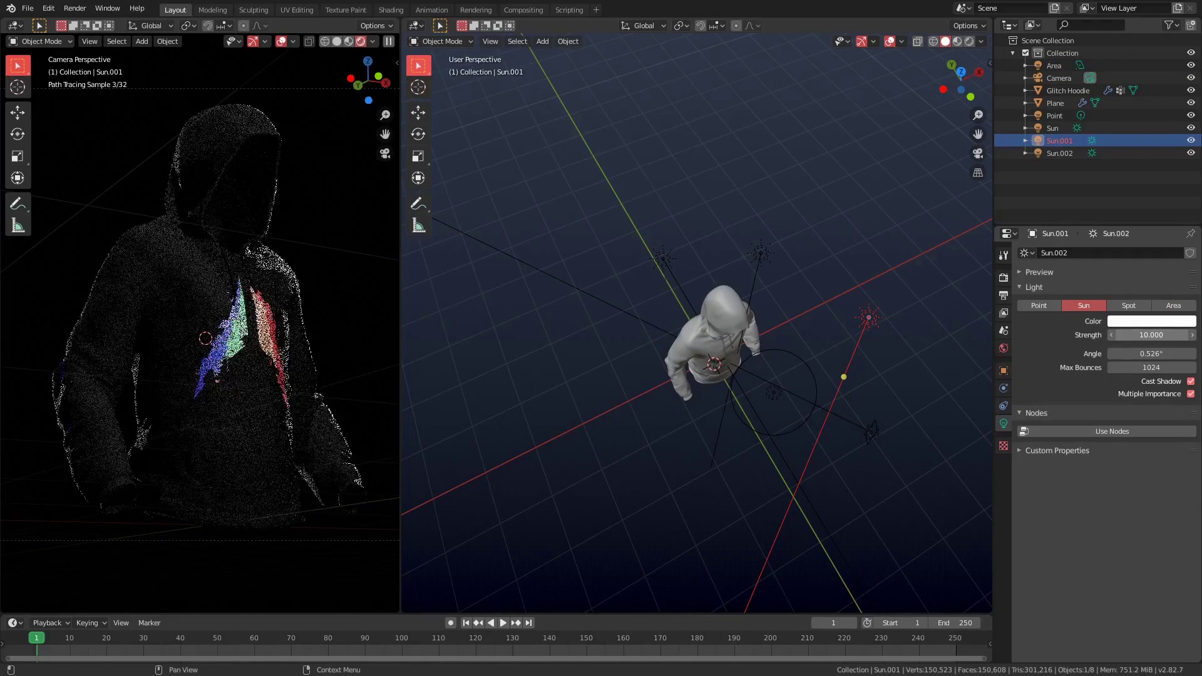
{"action": "left_click_drag", "start_coordinate": [1152, 336], "coordinate": [1200, 335]}
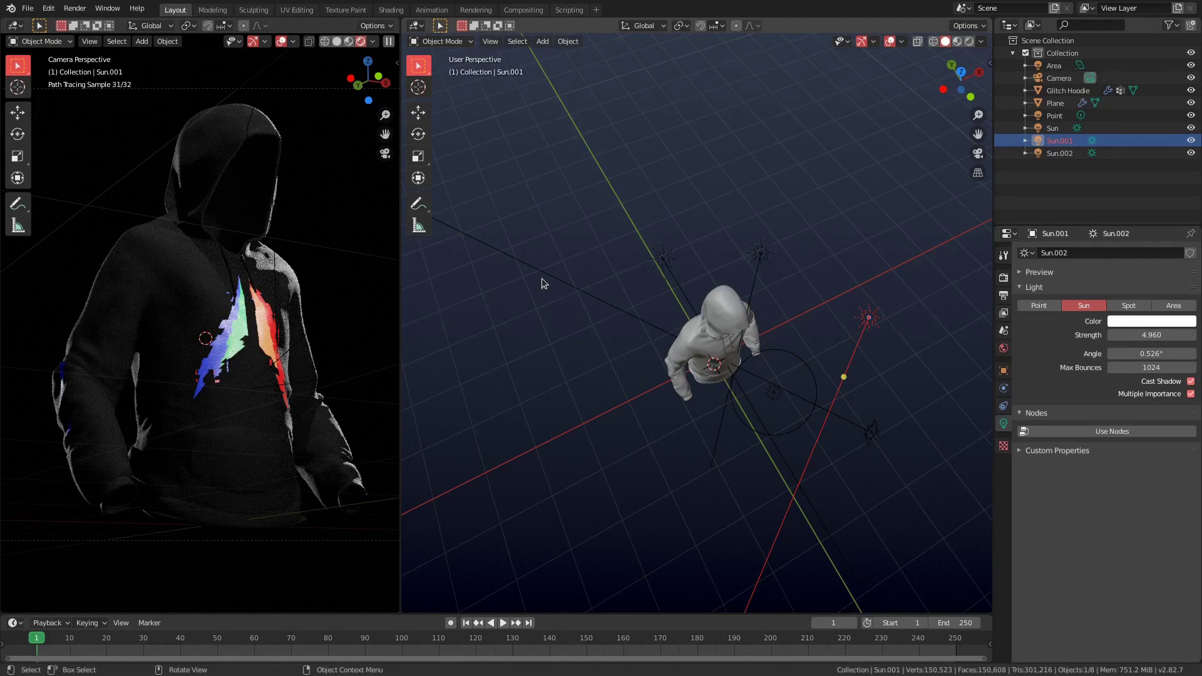
Step: Raise the strength of the sun light directly behind the hoodie to 10
{"action": "middle_click_drag", "start_coordinate": [543, 278], "coordinate": [641, 297]}
{"action": "left_click", "coordinate": [714, 302]}
{"action": "left_click", "coordinate": [680, 247]}
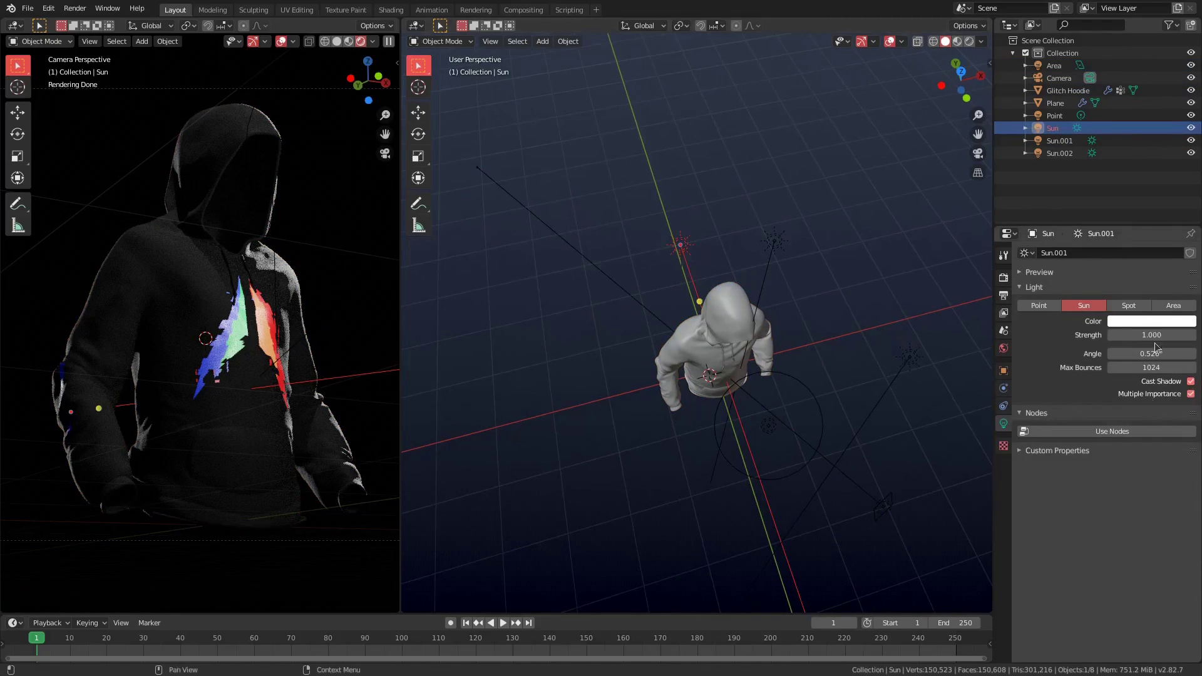
{"action": "left_click_drag", "start_coordinate": [1142, 335], "coordinate": [1193, 335]}
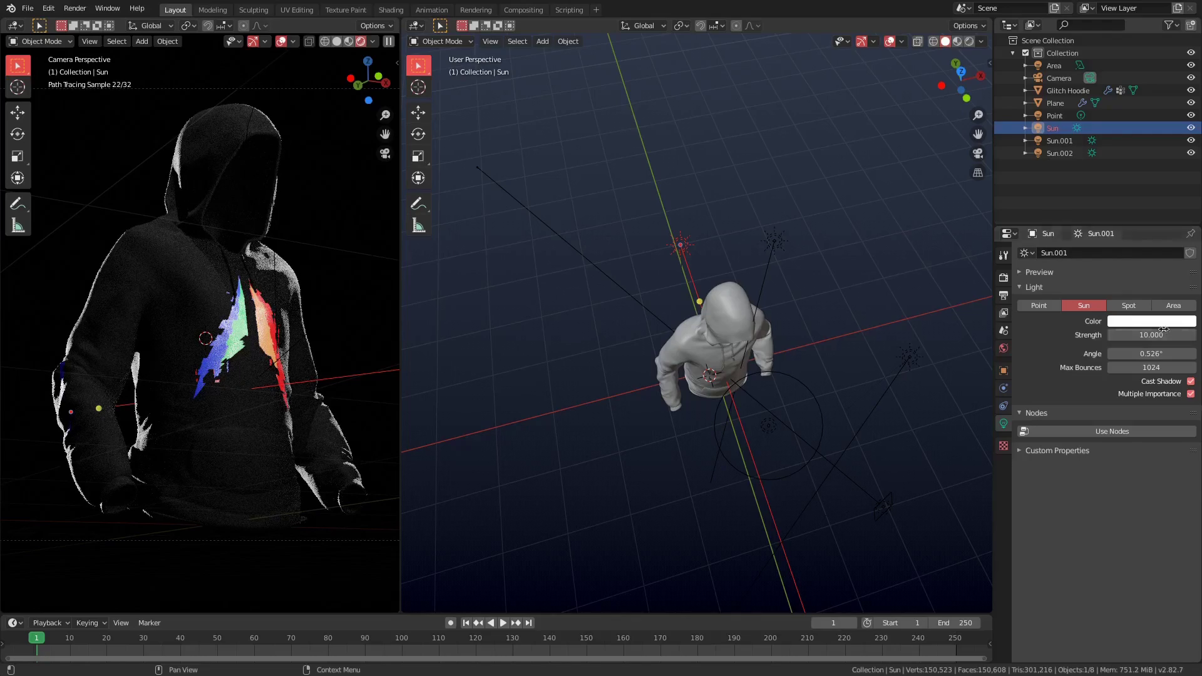
Step: Duplicate the 50 W point light in front of the hoodie and place the copy closer to the hood
{"action": "left_click", "coordinate": [734, 201]}
{"action": "middle_click_drag", "start_coordinate": [733, 284], "coordinate": [836, 244]}
{"action": "left_click", "coordinate": [758, 214]}
{"action": "key", "text": "shift+d"}
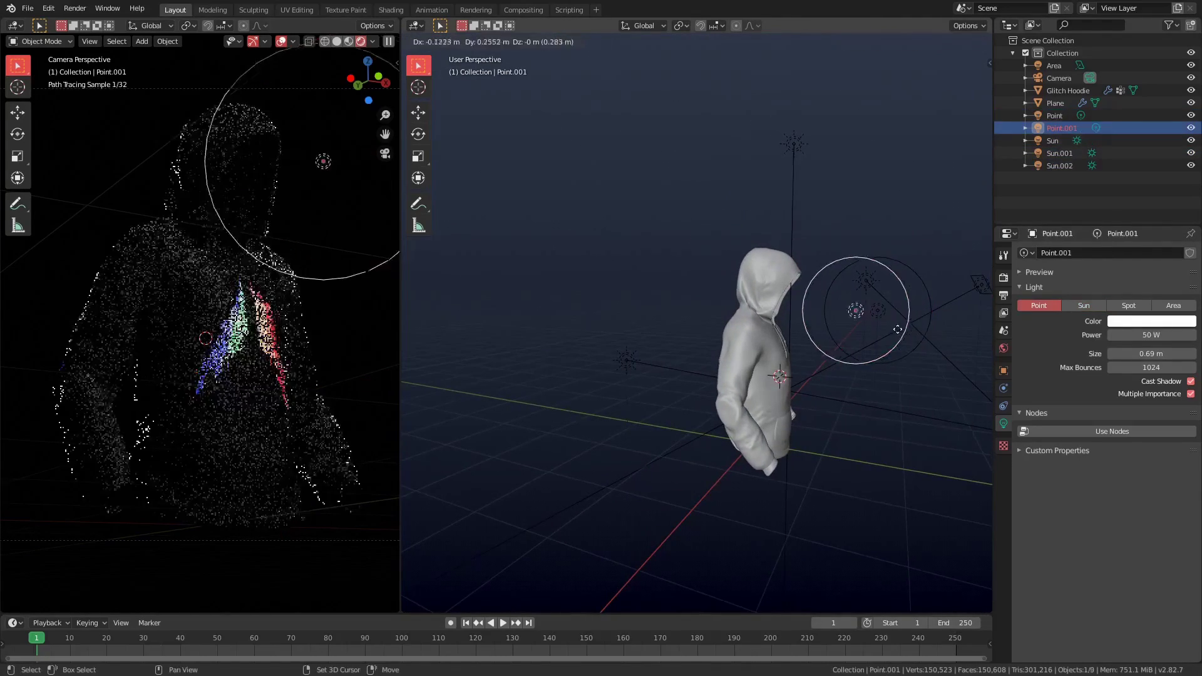
{"action": "left_click", "coordinate": [839, 326]}
Step: Move the duplicated point light toward negative X and upward so it sits beside the hood, above the shoulder
{"action": "middle_click_drag", "start_coordinate": [838, 325], "coordinate": [748, 330]}
{"action": "scroll", "coordinate": [718, 320], "scroll_direction": "up", "scroll_amount": 4}
{"action": "middle_click_drag", "start_coordinate": [761, 391], "coordinate": [769, 386]}
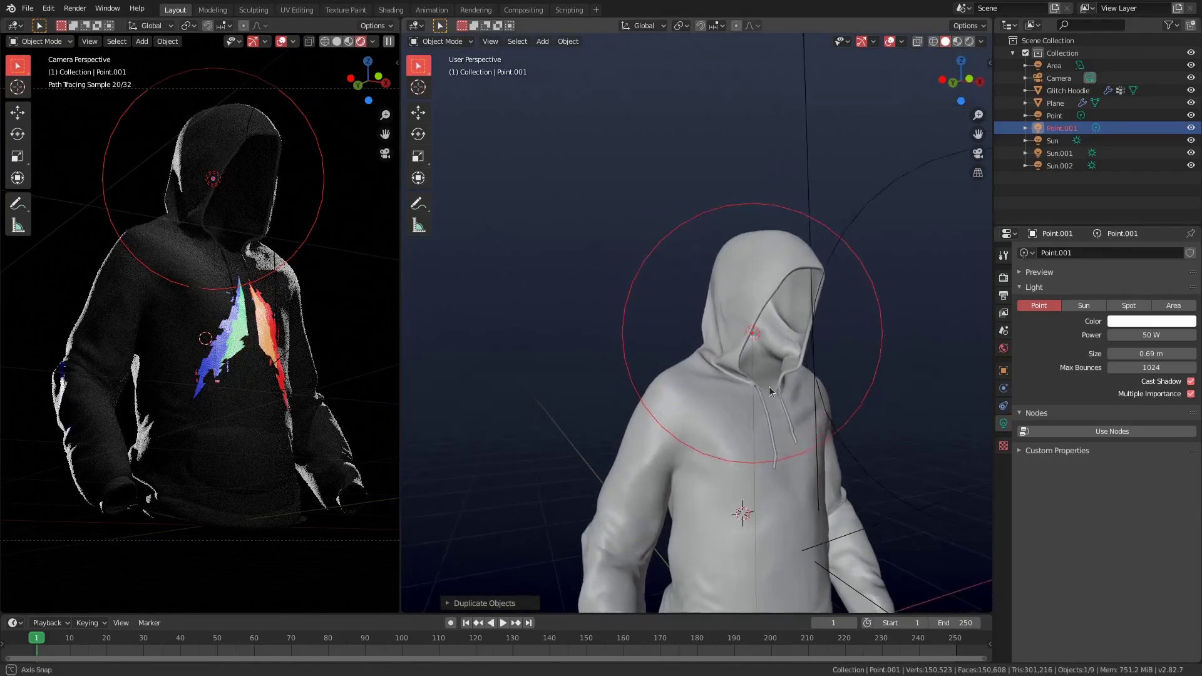
{"action": "key", "text": "g"}
{"action": "left_click", "coordinate": [721, 358]}
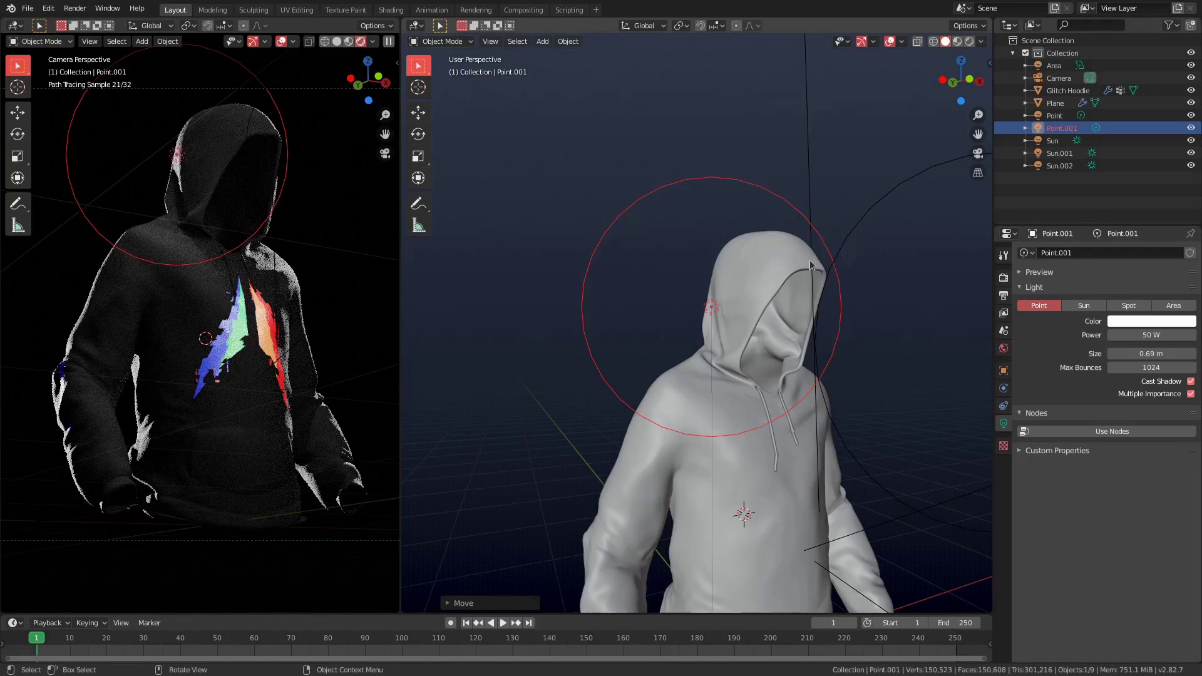
{"action": "scroll", "coordinate": [759, 369], "scroll_direction": "down", "scroll_amount": 3}
{"action": "middle_click_drag", "start_coordinate": [759, 369], "coordinate": [708, 431]}
{"action": "key", "text": "g"}
{"action": "left_click", "coordinate": [709, 414]}
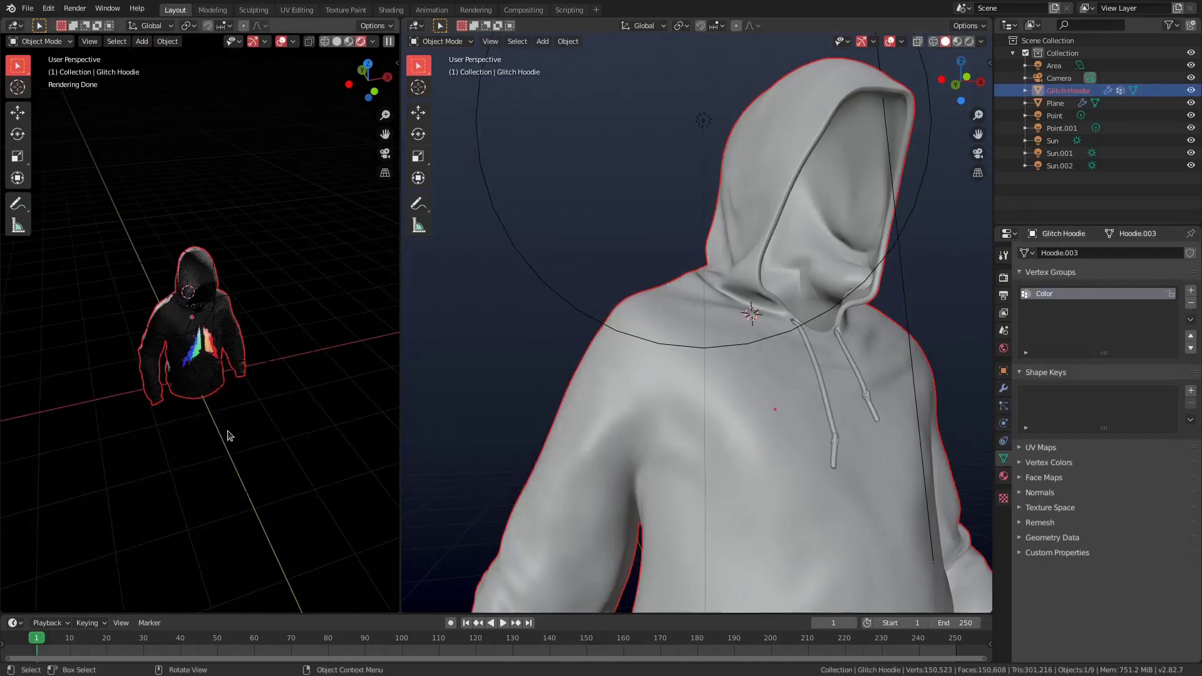
Step: Restore the camera view beside a top view and color the sun light on the positive X side red, saturation 0.922
{"action": "key", "text": "KP_0"}
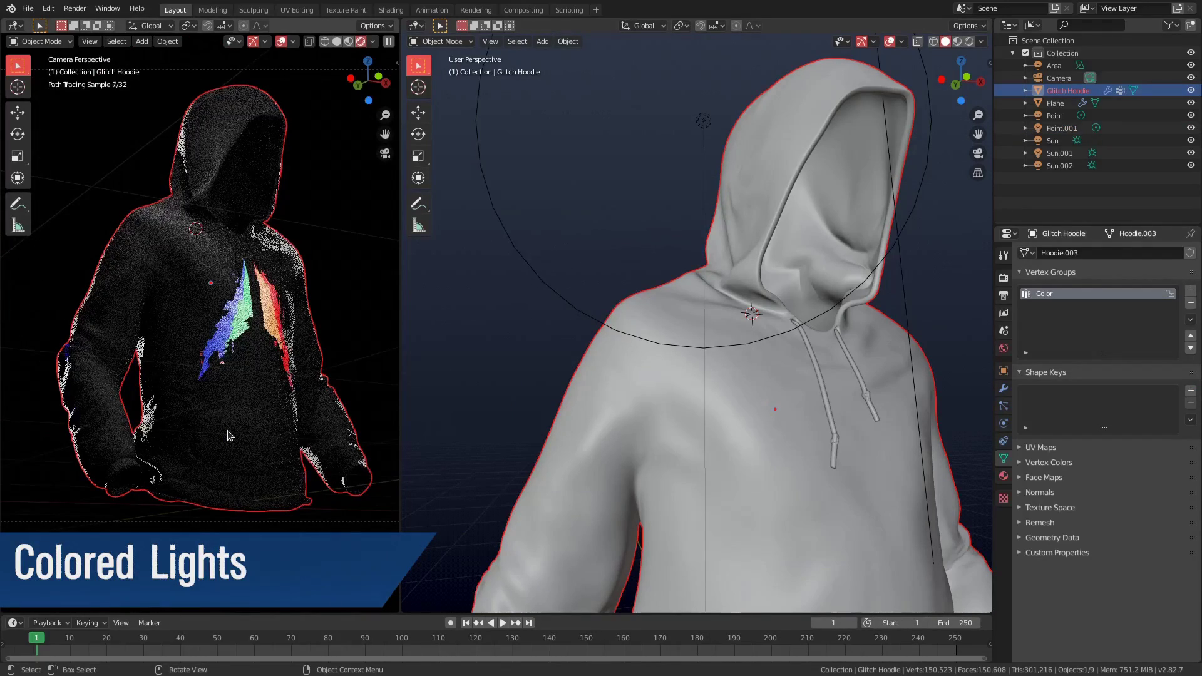
{"action": "scroll", "coordinate": [701, 299], "scroll_direction": "down", "scroll_amount": 2}
{"action": "scroll", "coordinate": [701, 298], "scroll_direction": "up", "scroll_amount": 2}
{"action": "key", "text": "KP_7"}
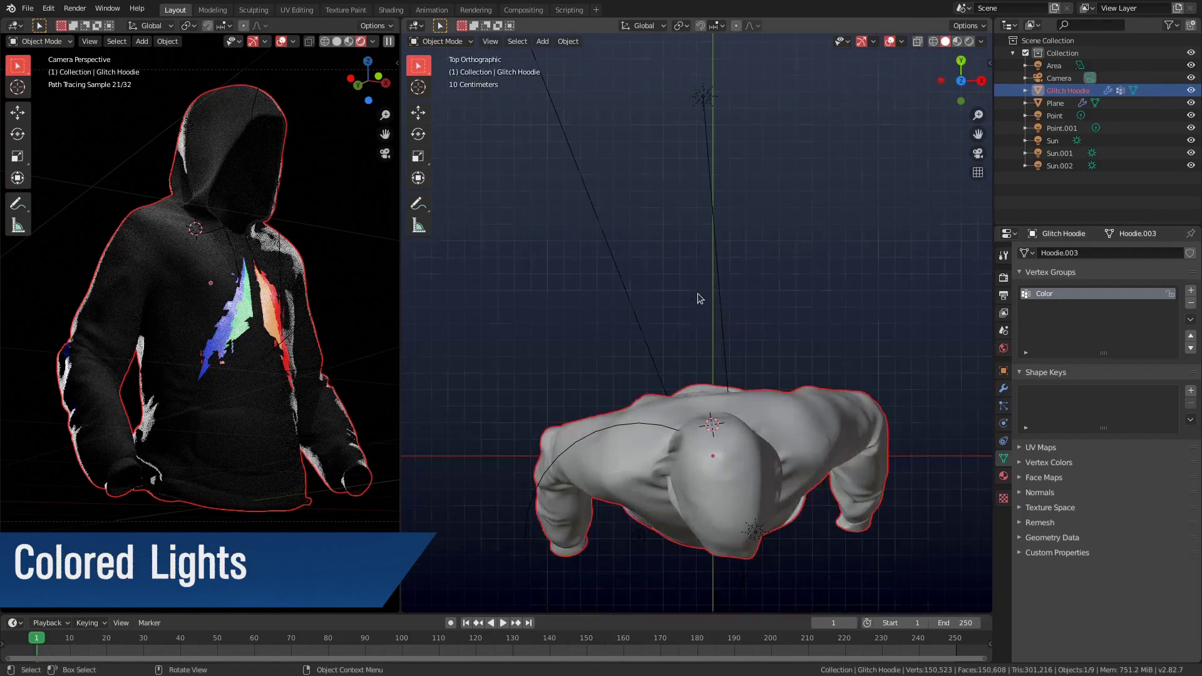
{"action": "scroll", "coordinate": [702, 282], "scroll_direction": "down", "scroll_amount": 9}
{"action": "scroll", "coordinate": [789, 438], "scroll_direction": "up", "scroll_amount": 2}
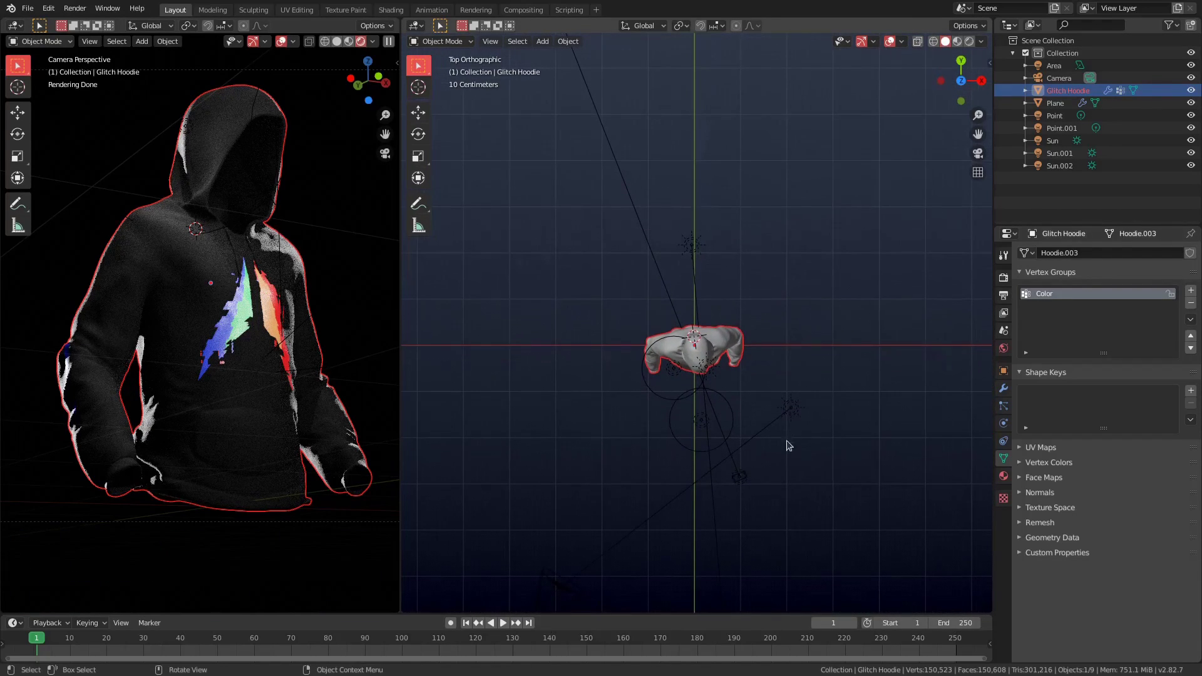
{"action": "left_click", "coordinate": [786, 412]}
{"action": "left_click", "coordinate": [1150, 322]}
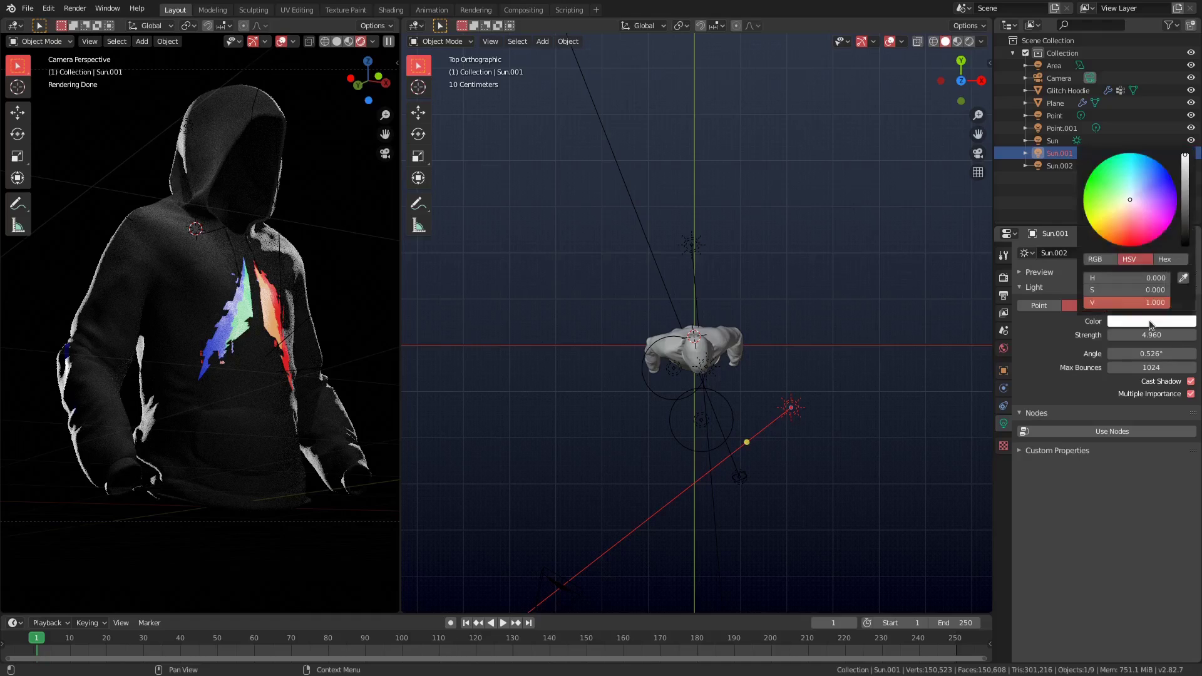
{"action": "left_click_drag", "start_coordinate": [1134, 204], "coordinate": [1134, 254]}
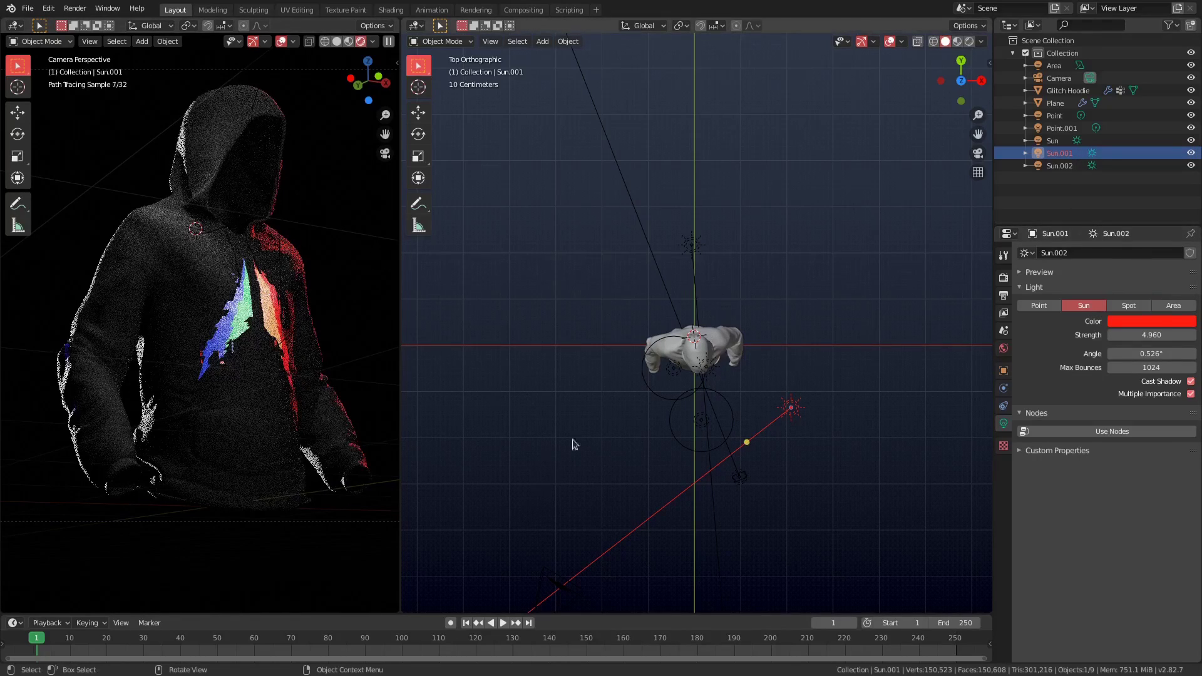
Step: Set the color of the positive X side sun light to blue
{"action": "middle_click_drag", "start_coordinate": [773, 370], "coordinate": [864, 295]}
{"action": "left_click", "coordinate": [1114, 326]}
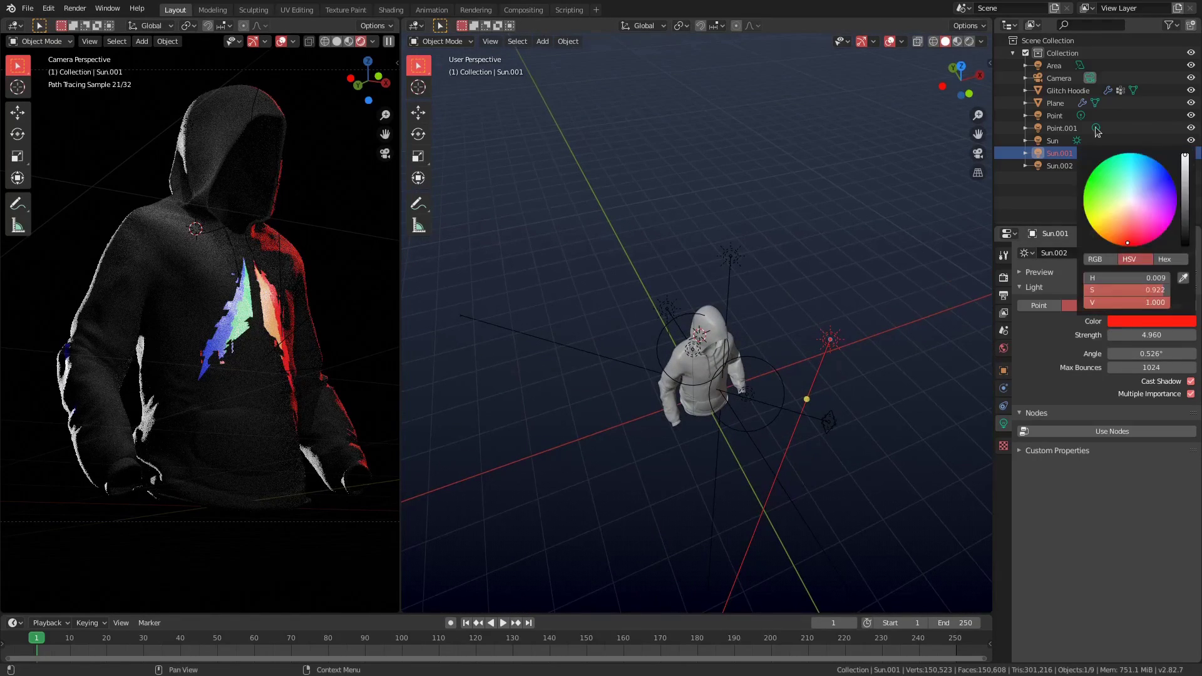
{"action": "left_click", "coordinate": [1158, 173]}
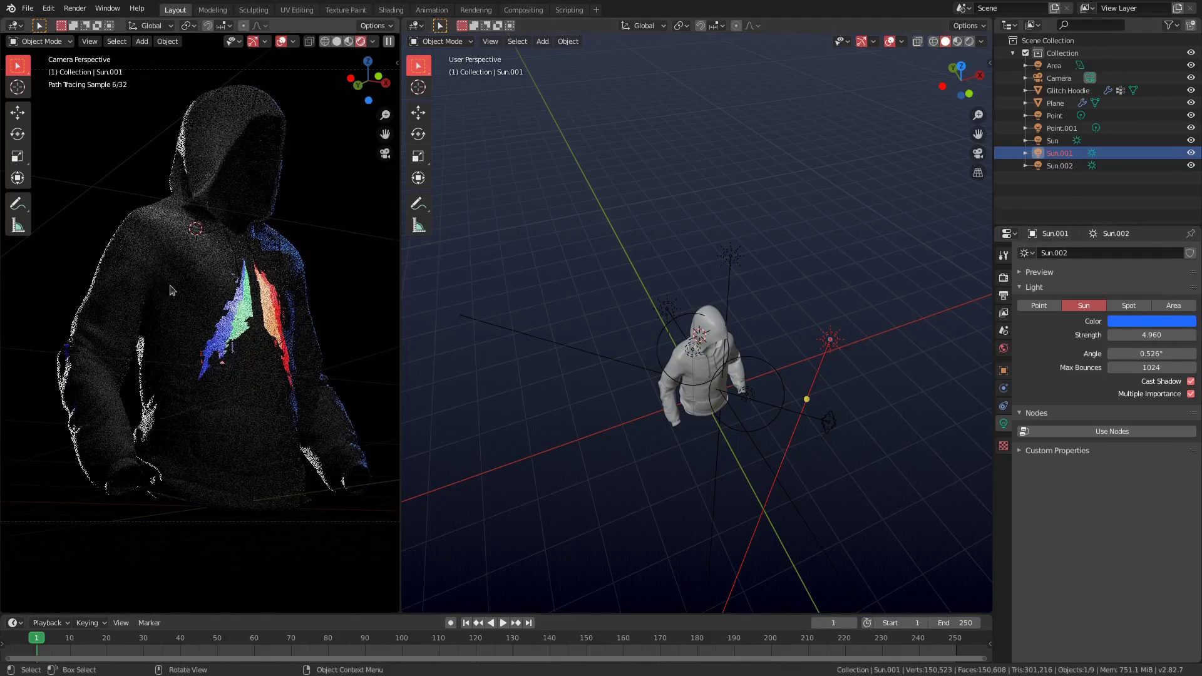
Step: Color the sun light behind the hoodie red and set the strength of both the red and blue suns to 50
{"action": "left_click", "coordinate": [665, 308]}
{"action": "left_click", "coordinate": [1148, 321]}
{"action": "left_click_drag", "start_coordinate": [1134, 214], "coordinate": [1123, 242]}
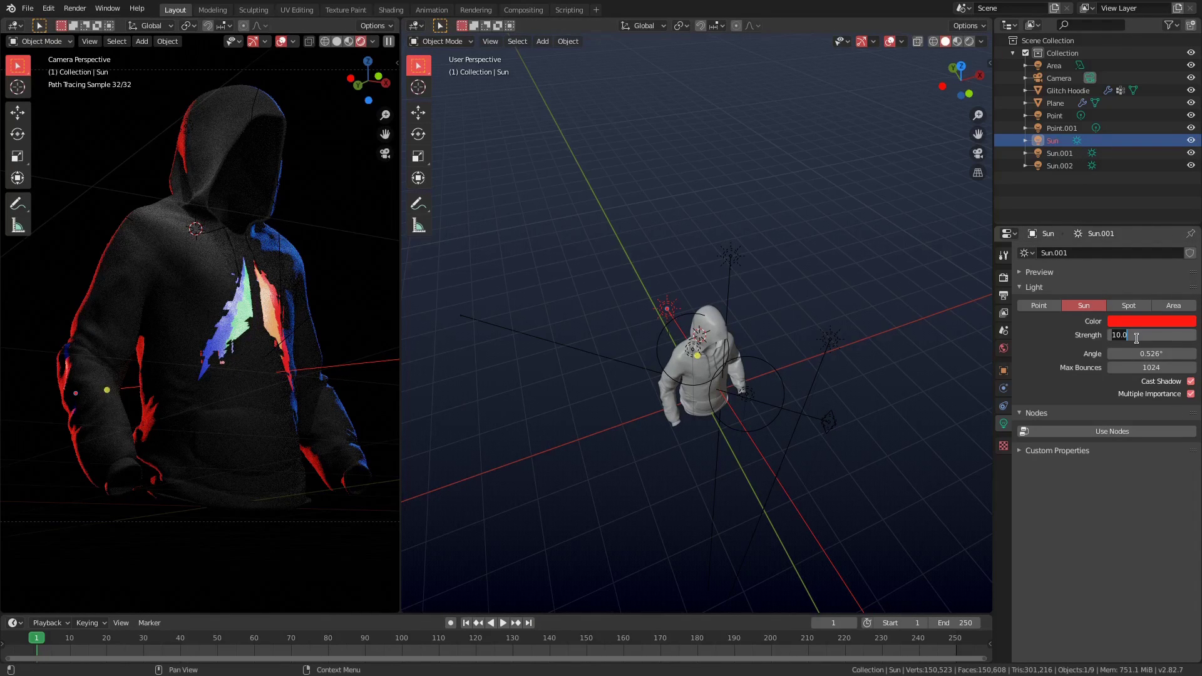
{"action": "type", "text": "50"}
{"action": "key", "text": "Return"}
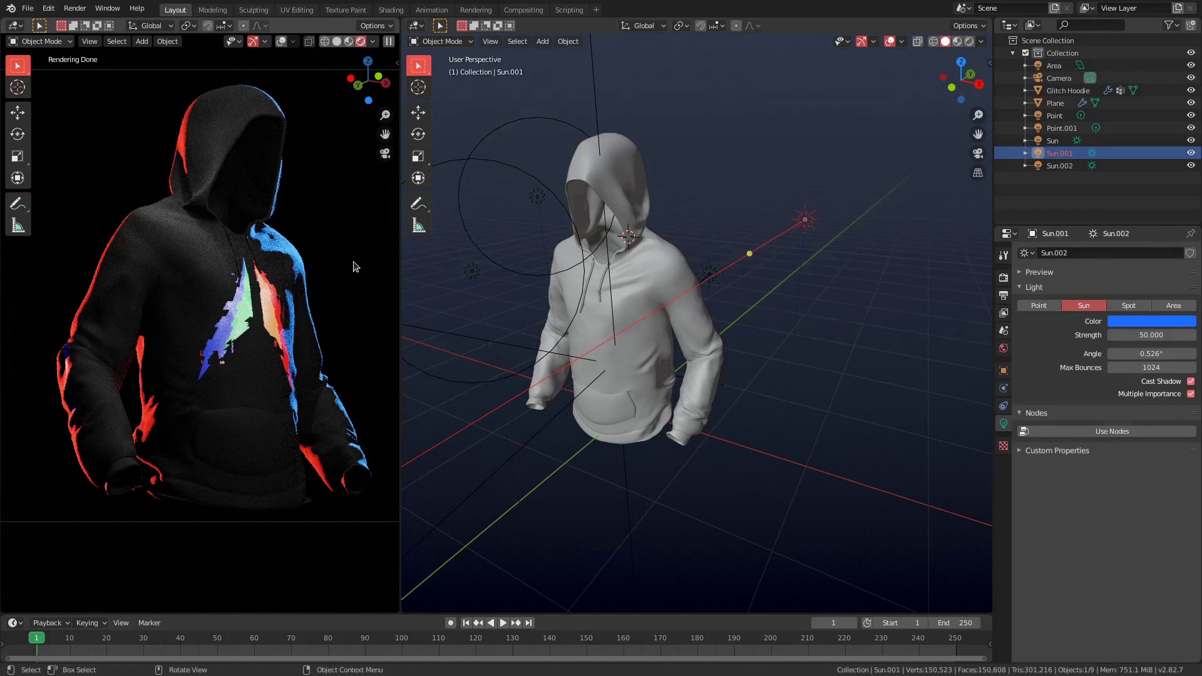
Step: Select the area light in front of the hoodie and set its power to 300 W
{"action": "middle_click_drag", "start_coordinate": [721, 265], "coordinate": [654, 279]}
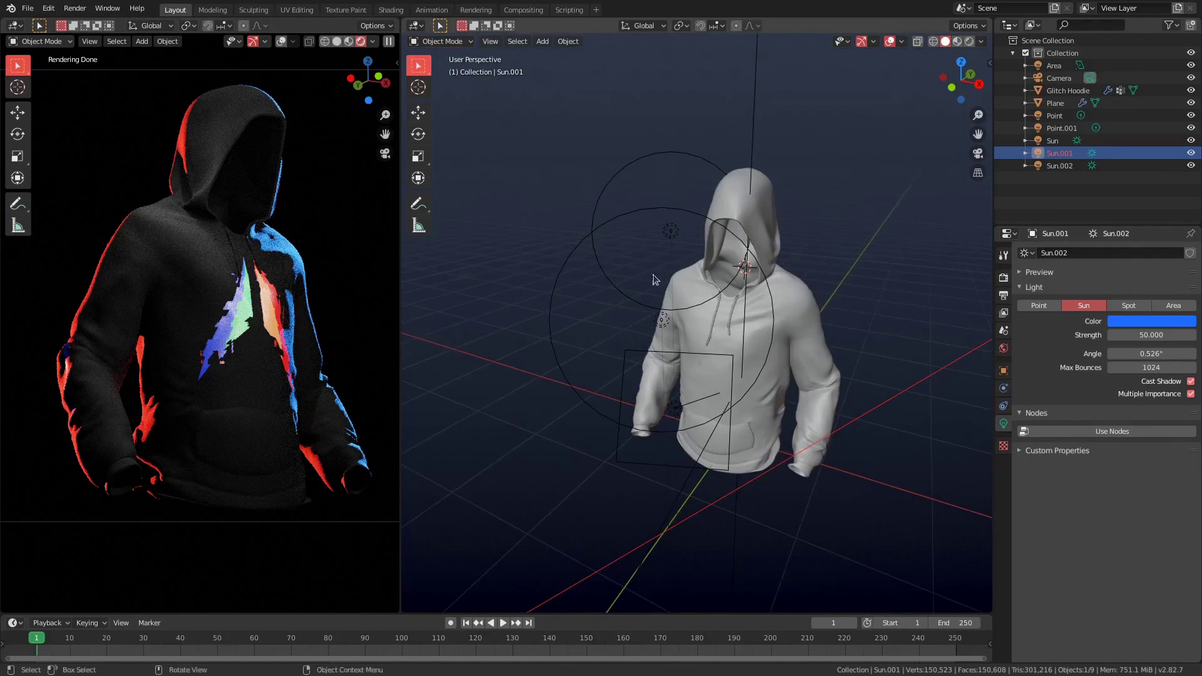
{"action": "left_click", "coordinate": [552, 282]}
{"action": "left_click", "coordinate": [651, 351]}
{"action": "middle_click_drag", "start_coordinate": [654, 351], "coordinate": [906, 321]}
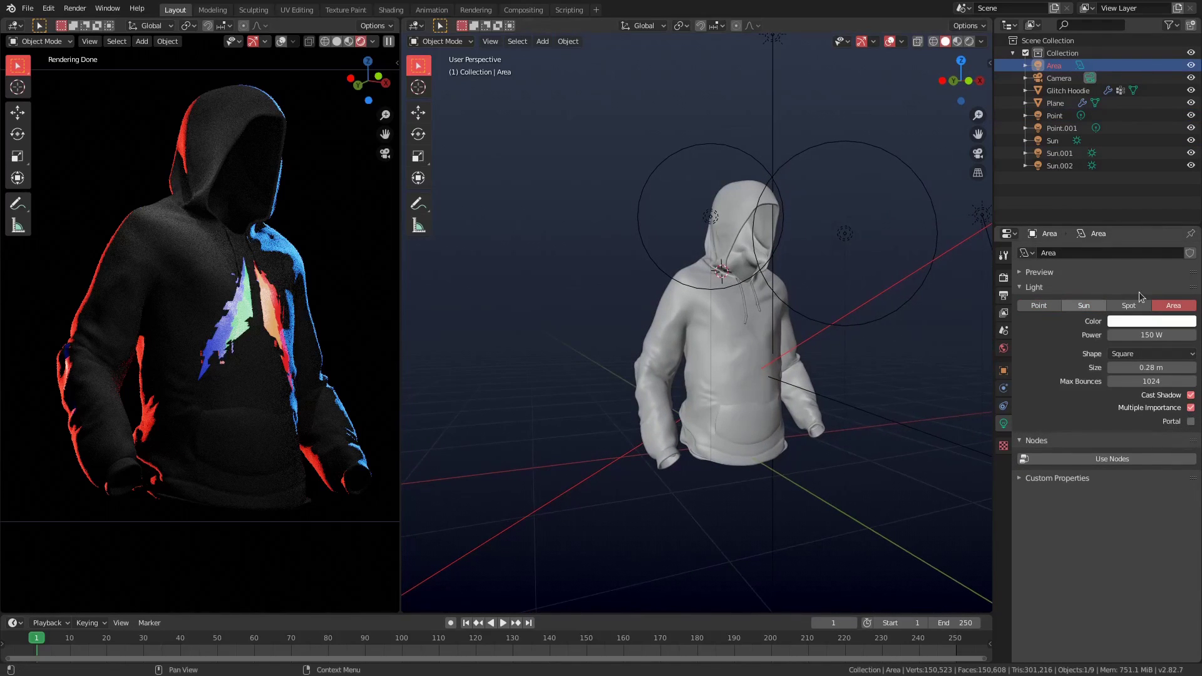
{"action": "left_click", "coordinate": [1154, 332]}
{"action": "type", "text": "300"}
{"action": "key", "text": "Return"}
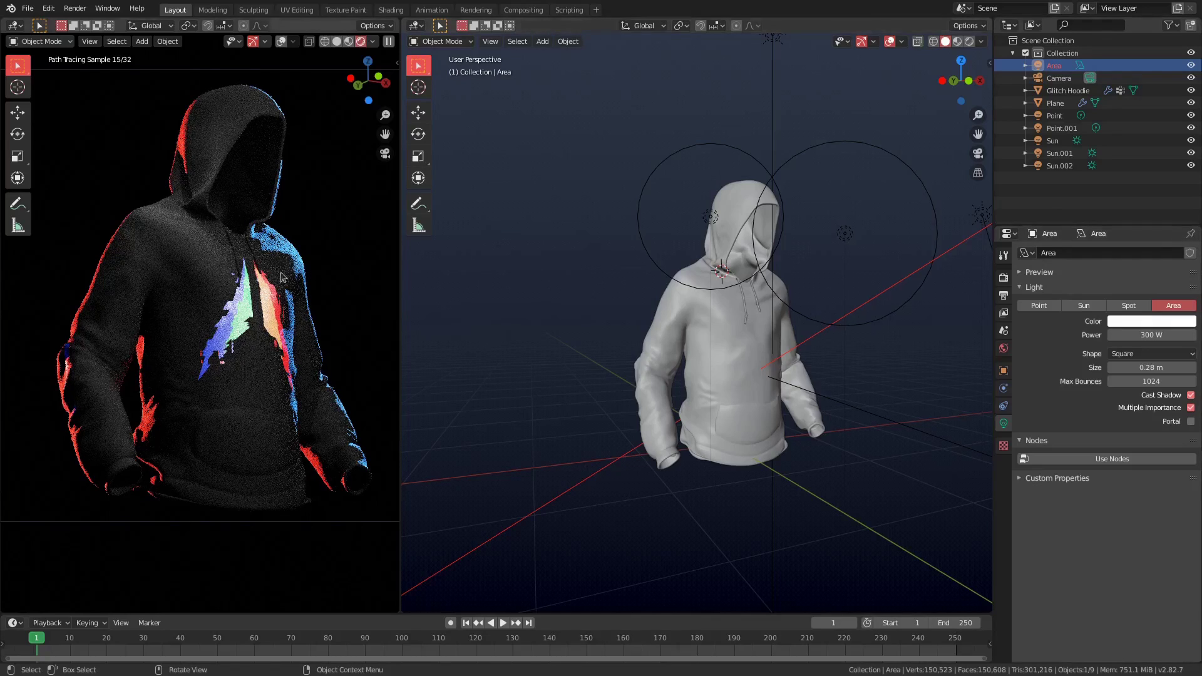
Step: Switch the camera viewport to solid shading and enable the hoodie's particle system modifier for both viewport and render
{"action": "key", "text": "z"}
{"action": "left_click", "coordinate": [306, 238]}
{"action": "left_click", "coordinate": [249, 119]}
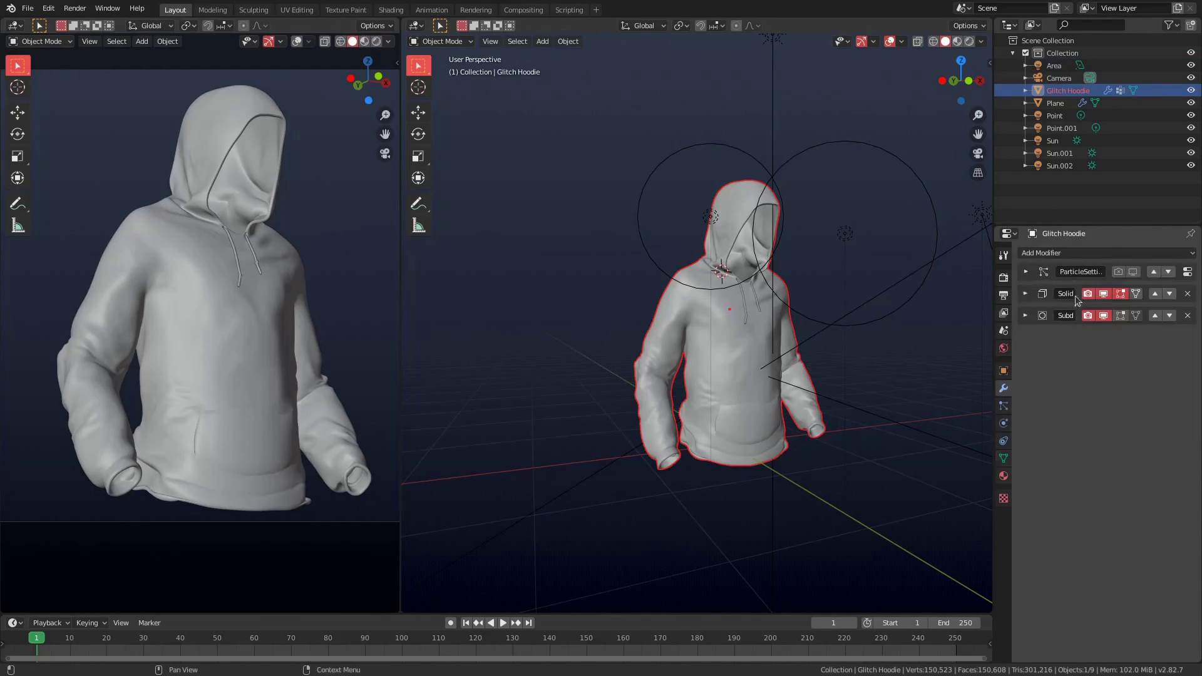
{"action": "left_click", "coordinate": [1004, 388]}
{"action": "left_click", "coordinate": [1133, 273]}
{"action": "left_click", "coordinate": [1119, 272]}
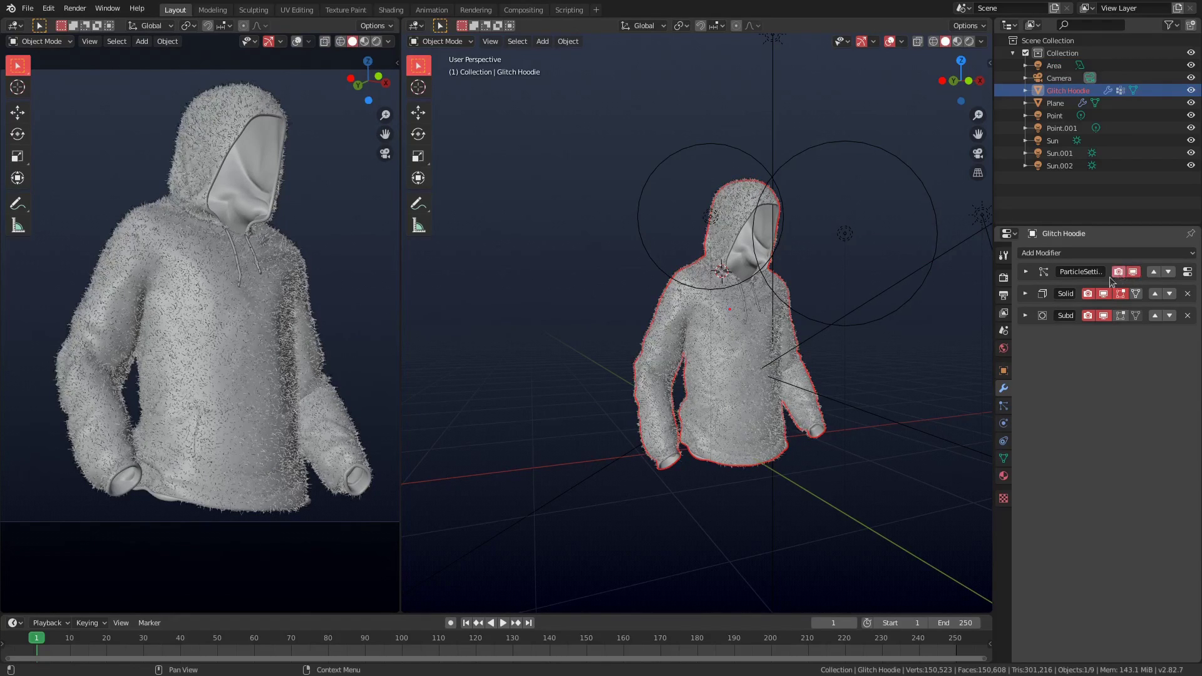
Step: Return the camera viewport to rendered shading and open the hoodie's particle settings
{"action": "key", "text": "z"}
{"action": "left_click", "coordinate": [253, 133]}
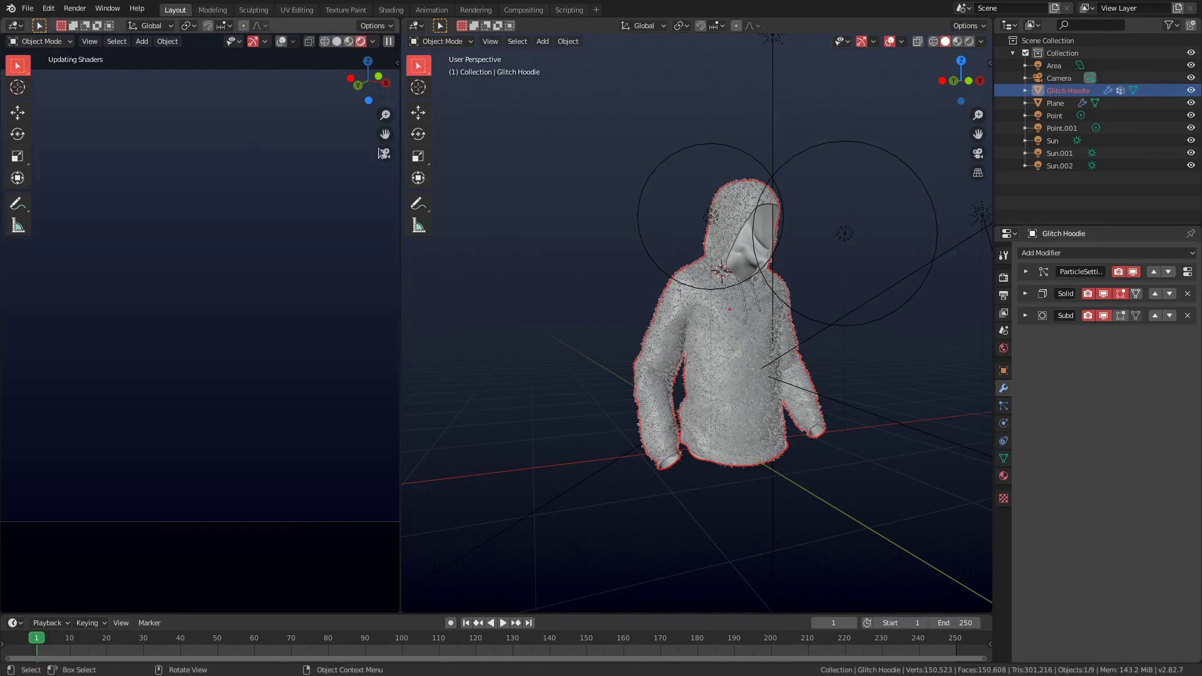
{"action": "left_click", "coordinate": [1003, 406]}
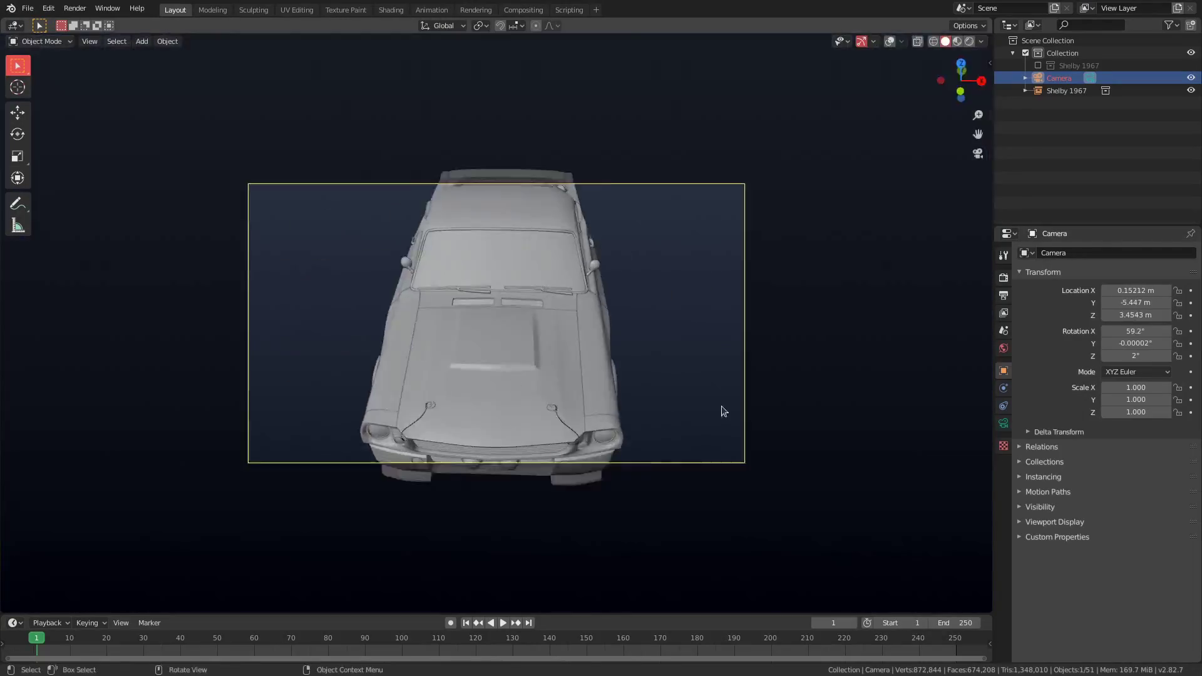
{"action": "key", "text": "shift+a"}
{"action": "mouse_move", "coordinate": [551, 103]}
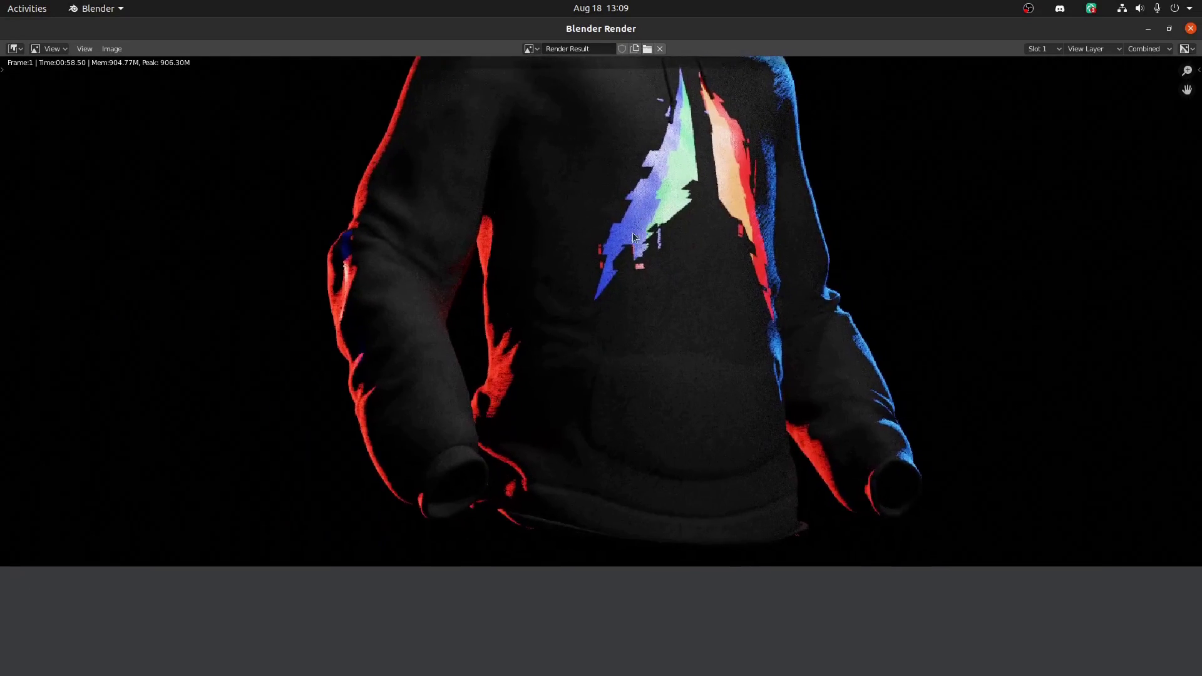
Step: Examine the finished hoodie render from the sleeves up to the hood
{"action": "scroll", "coordinate": [885, 347], "scroll_direction": "down", "scroll_amount": 3}
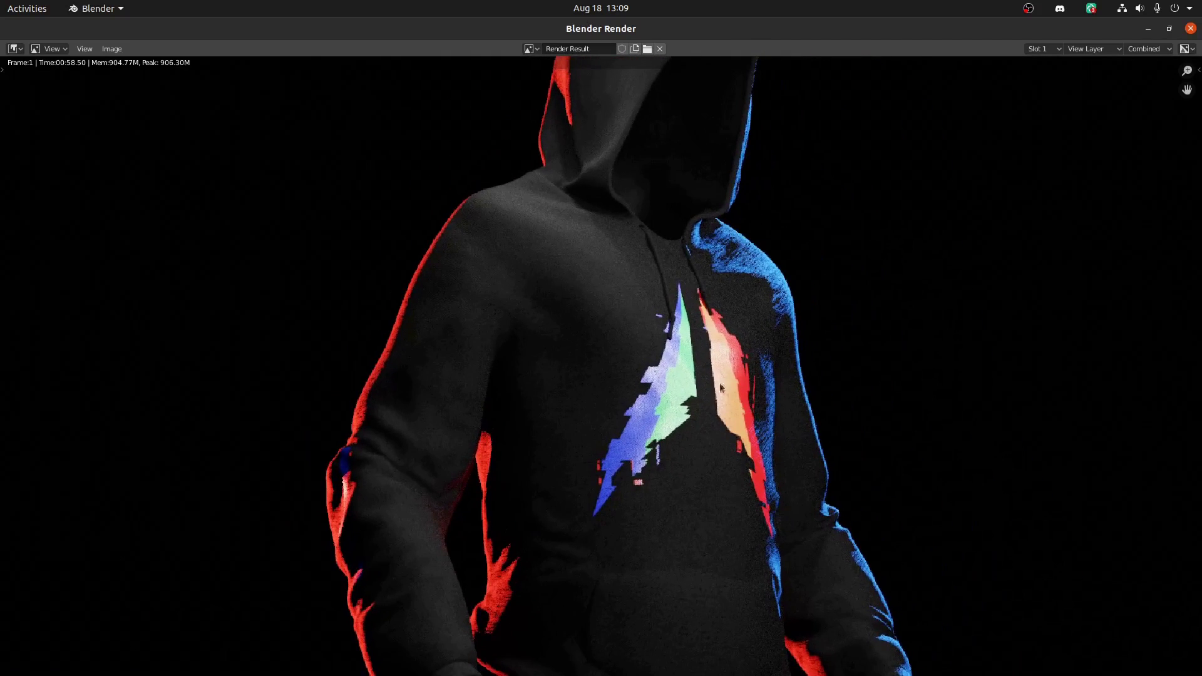
{"action": "scroll", "coordinate": [638, 401], "scroll_direction": "down", "scroll_amount": 1}
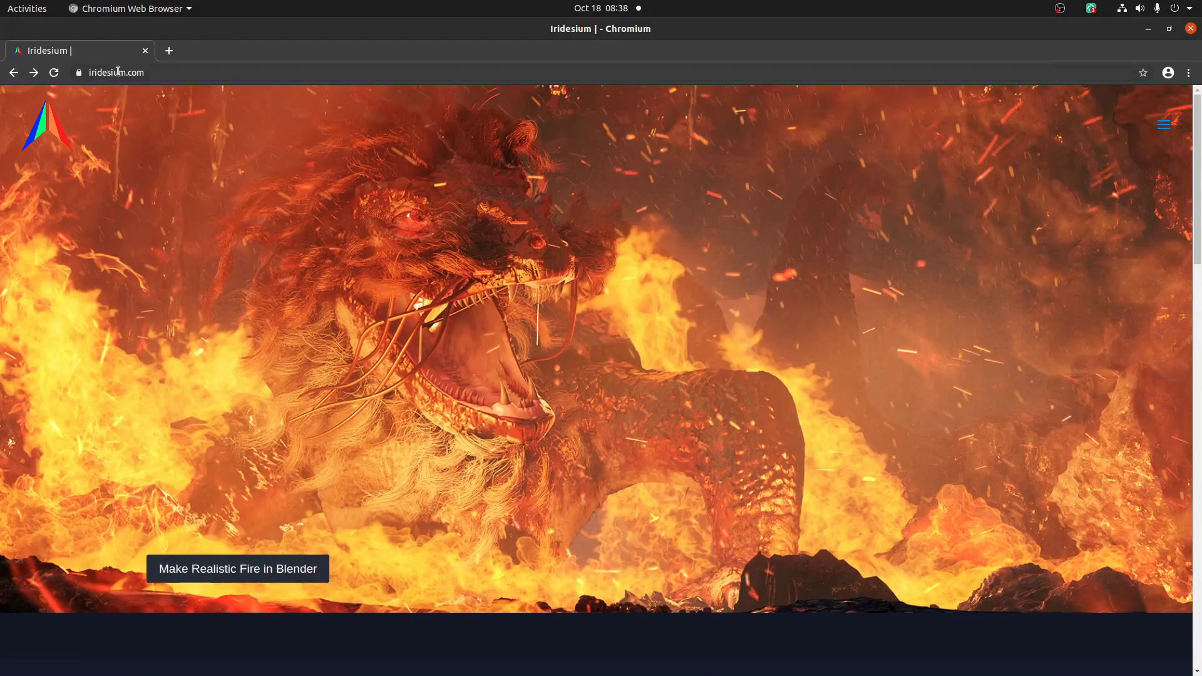
Step: Switch to Chromium and look through the iridesium.com home page
{"action": "left_click", "coordinate": [118, 71]}
{"action": "left_click", "coordinate": [530, 381]}
{"action": "scroll", "coordinate": [529, 381], "scroll_direction": "down", "scroll_amount": 5}
{"action": "scroll", "coordinate": [525, 404], "scroll_direction": "down", "scroll_amount": 4}
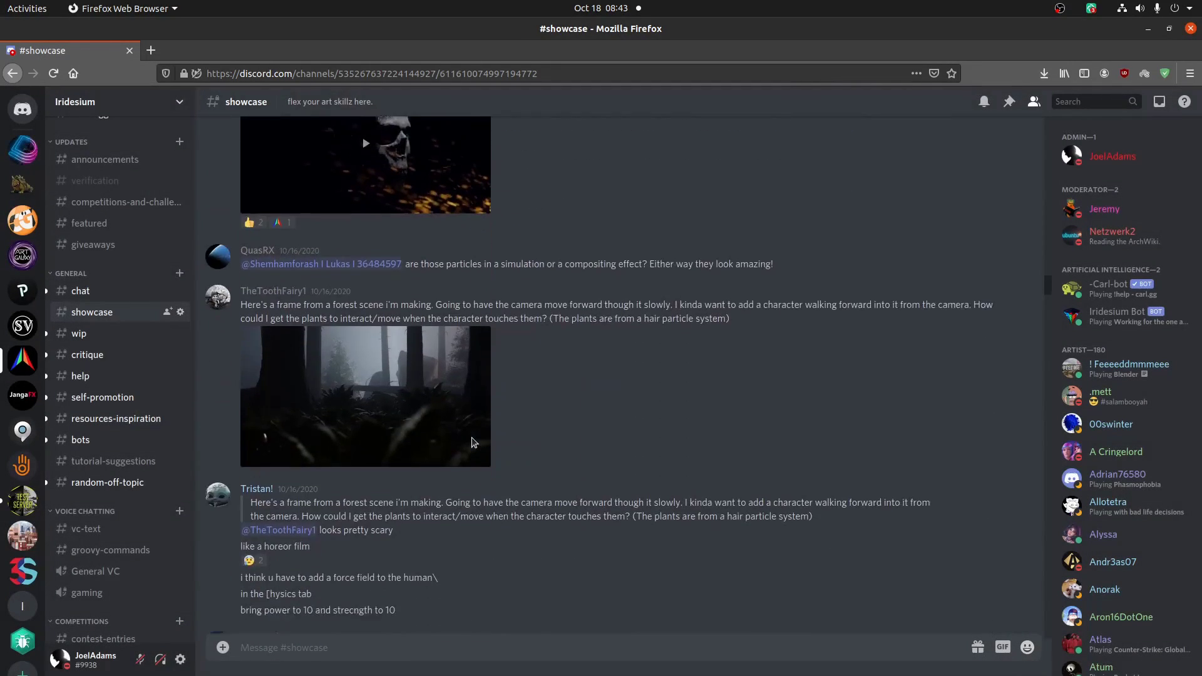
Step: Switch to Firefox, browse the Iridesium Discord server's showcase channel and enlarge the glowing mushroom picture
{"action": "scroll", "coordinate": [474, 443], "scroll_direction": "down", "scroll_amount": 10}
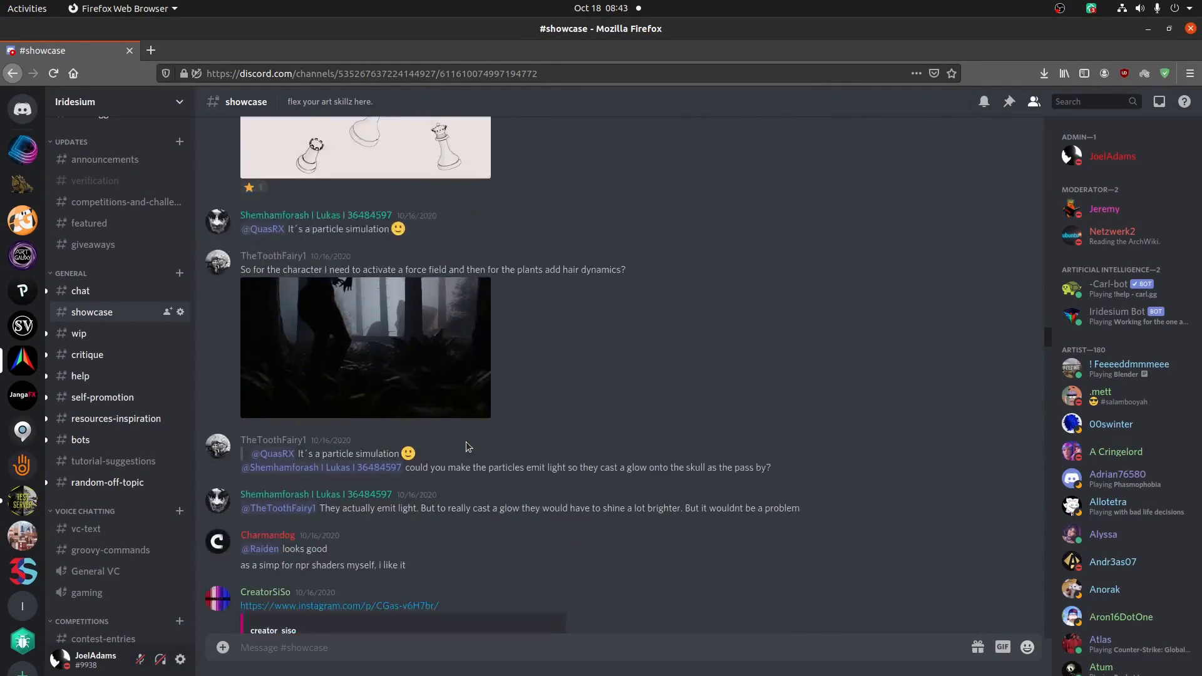
{"action": "scroll", "coordinate": [467, 446], "scroll_direction": "down", "scroll_amount": 5}
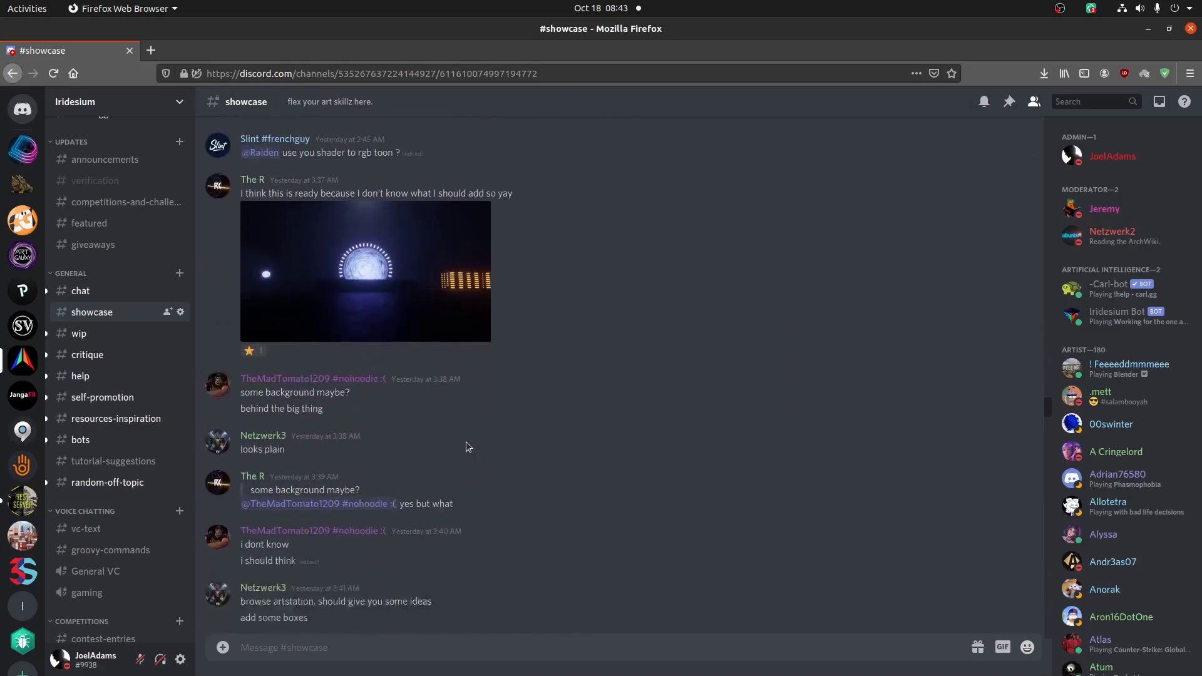
{"action": "left_click", "coordinate": [404, 342]}
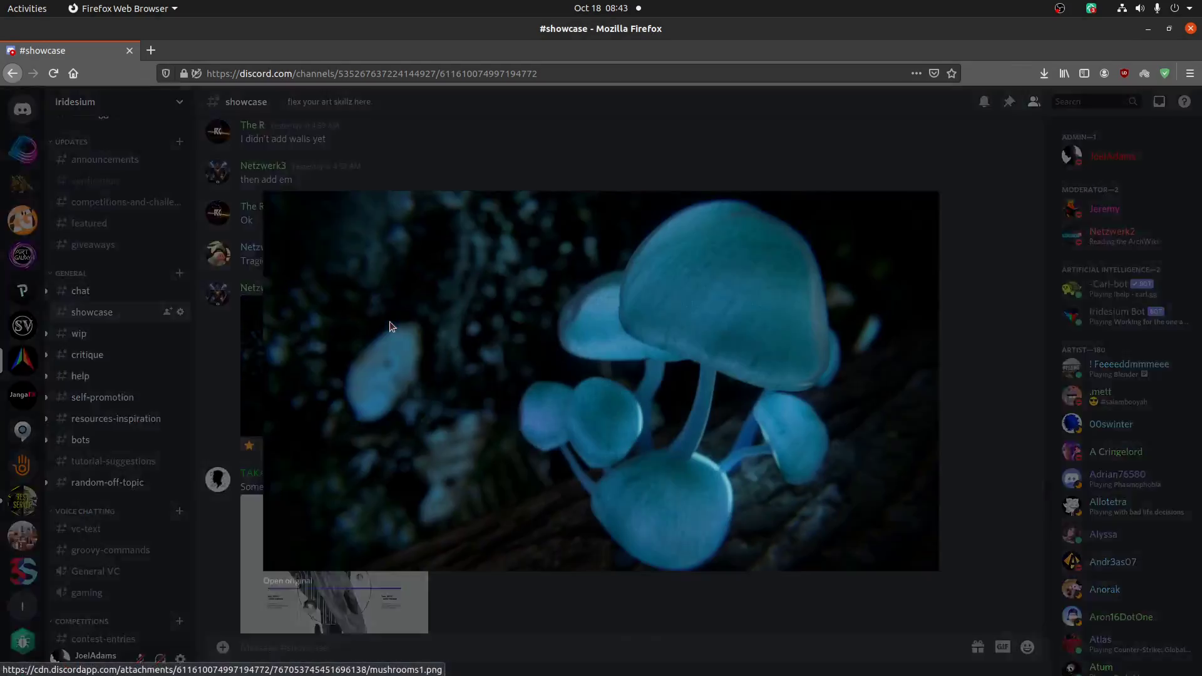